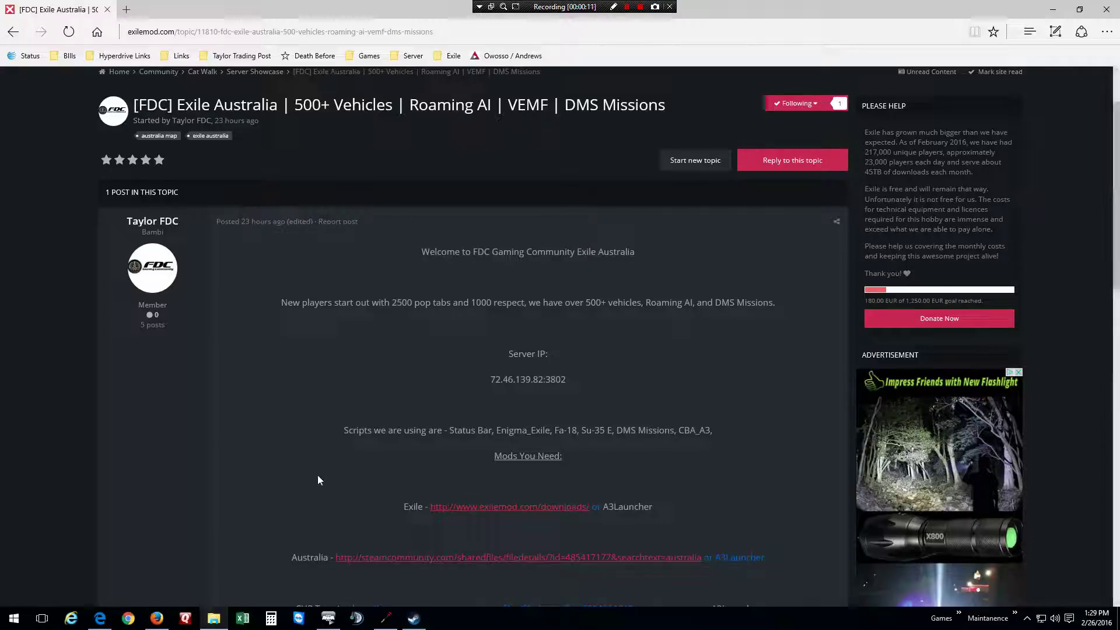
Switch to Steam and open Arma 3's installation folder through the game's local files properties.
left_click(426, 616)
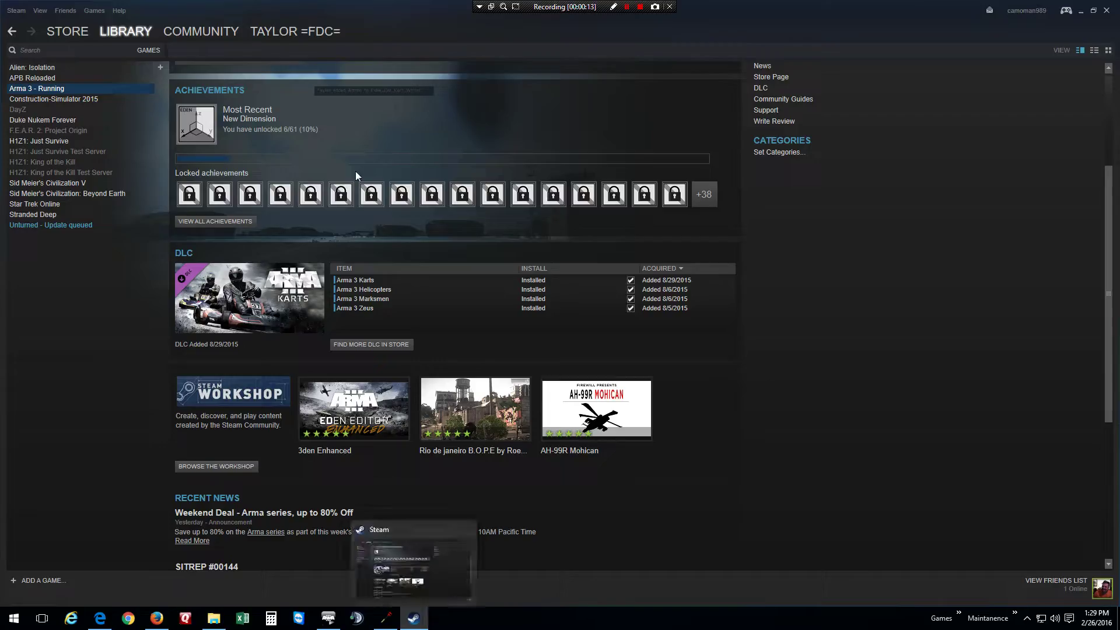
right_click(43, 88)
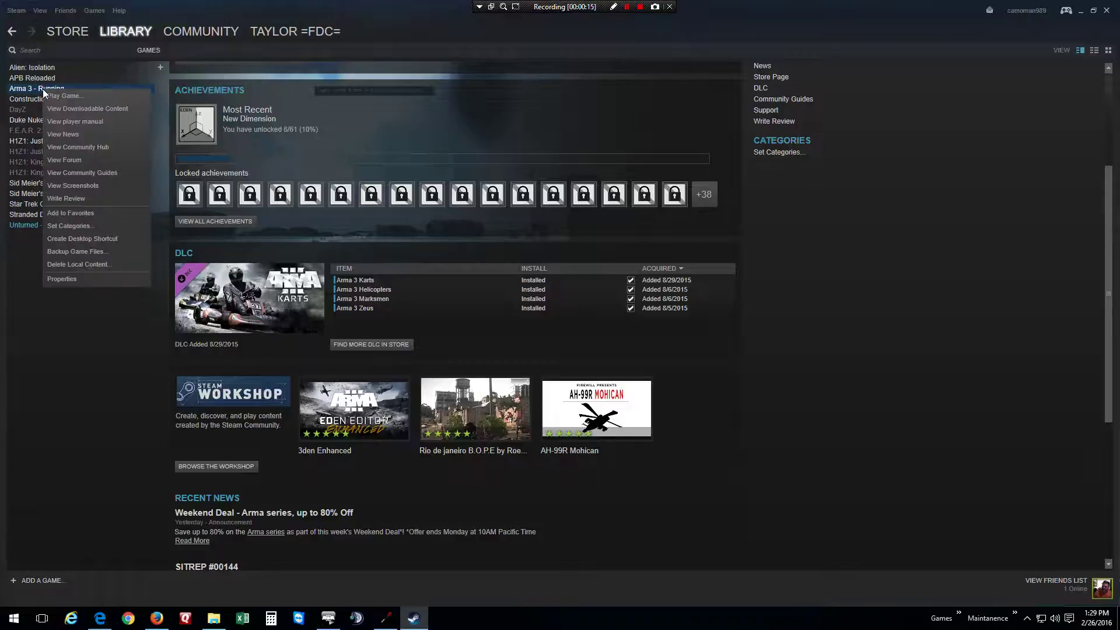
left_click(84, 277)
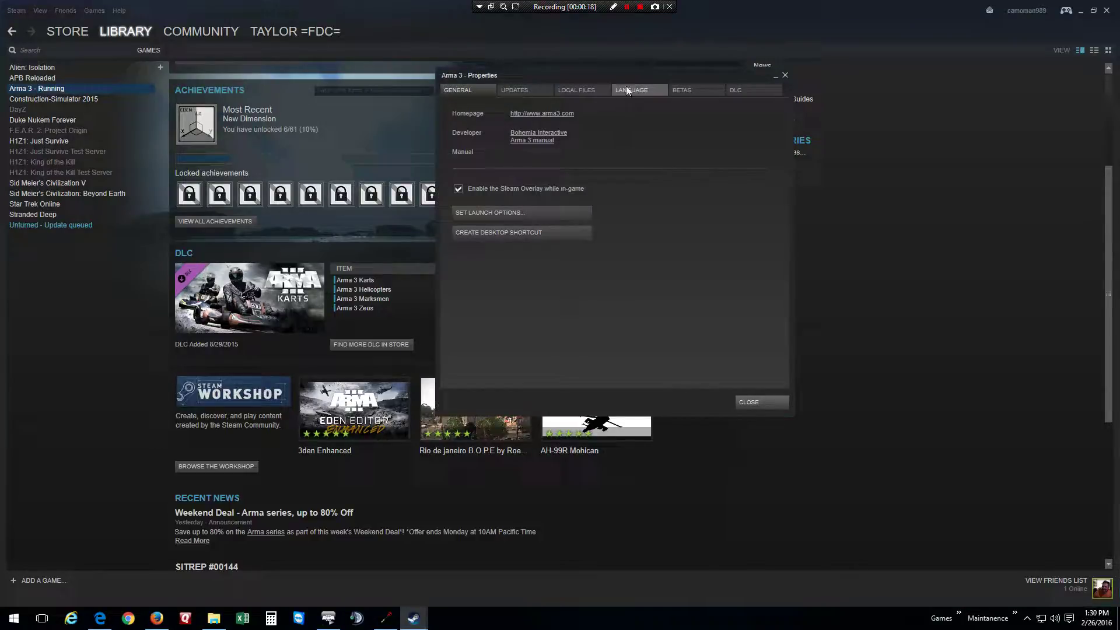
left_click(608, 90)
left_click(514, 142)
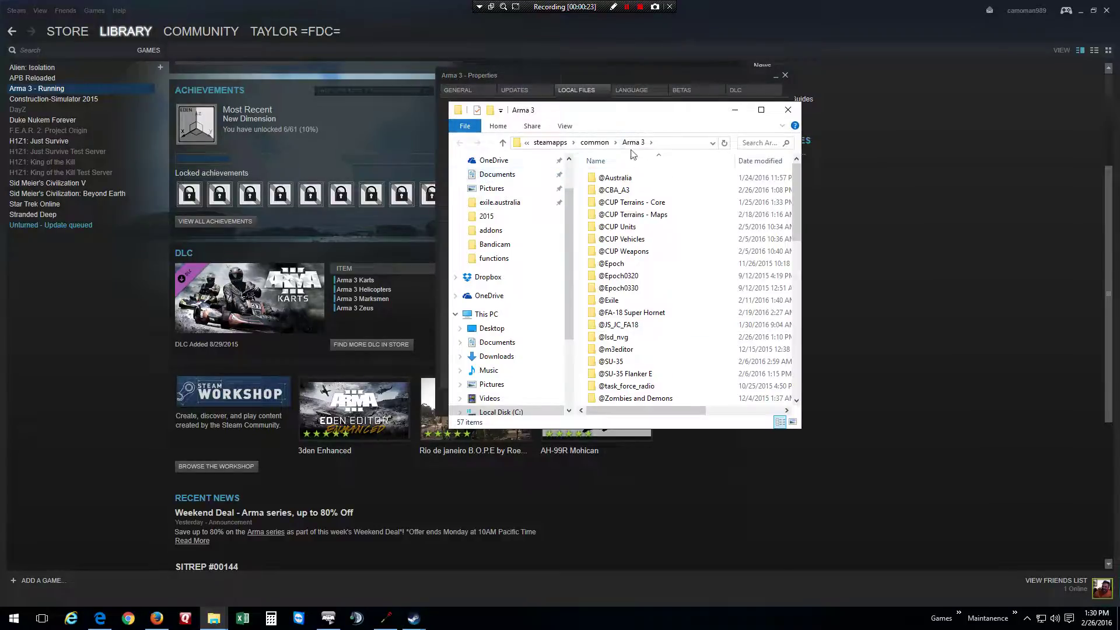
left_click(657, 227)
scroll(658, 233, "down", 1)
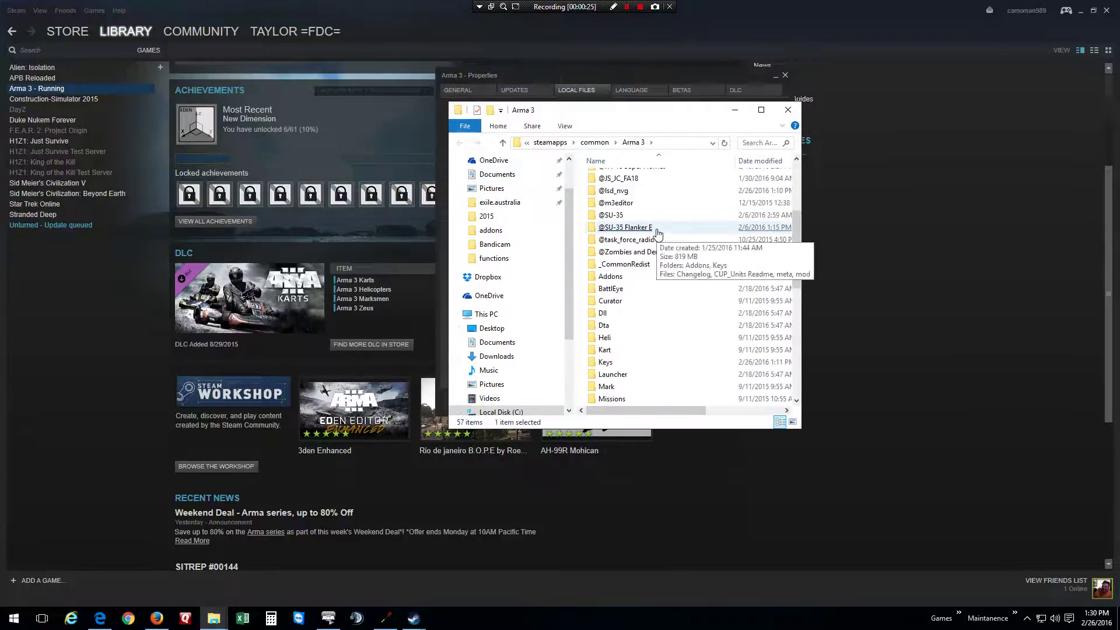
scroll(658, 233, "up", 1)
left_click(587, 374)
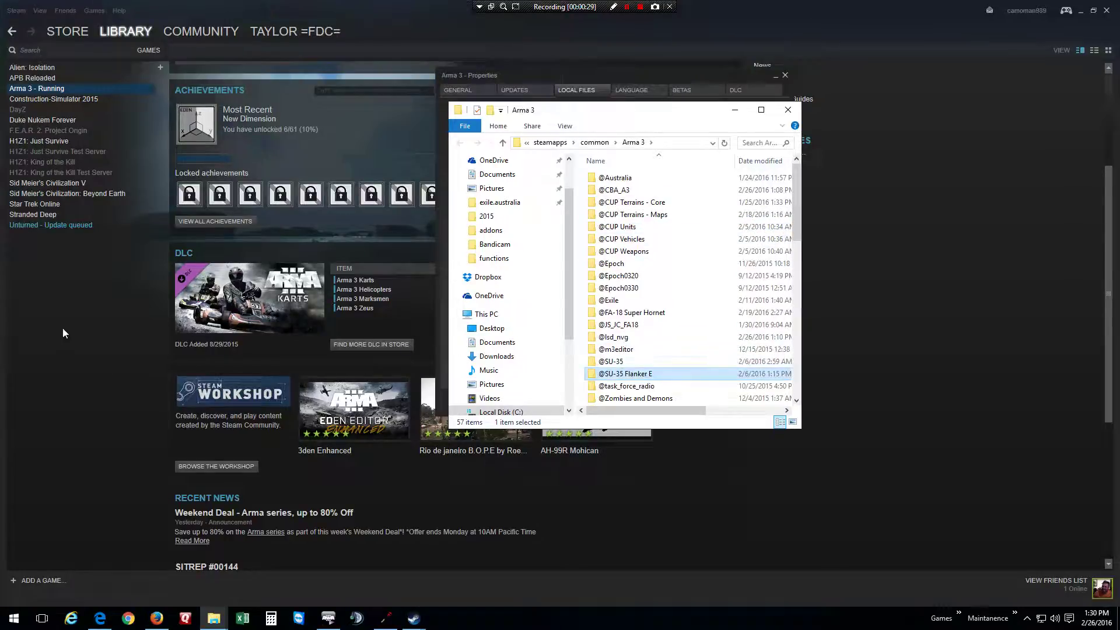
Return to the Exile Australia forum post and open the Full Screen Night Vision and CBA_A3 links in new tabs.
left_click(100, 618)
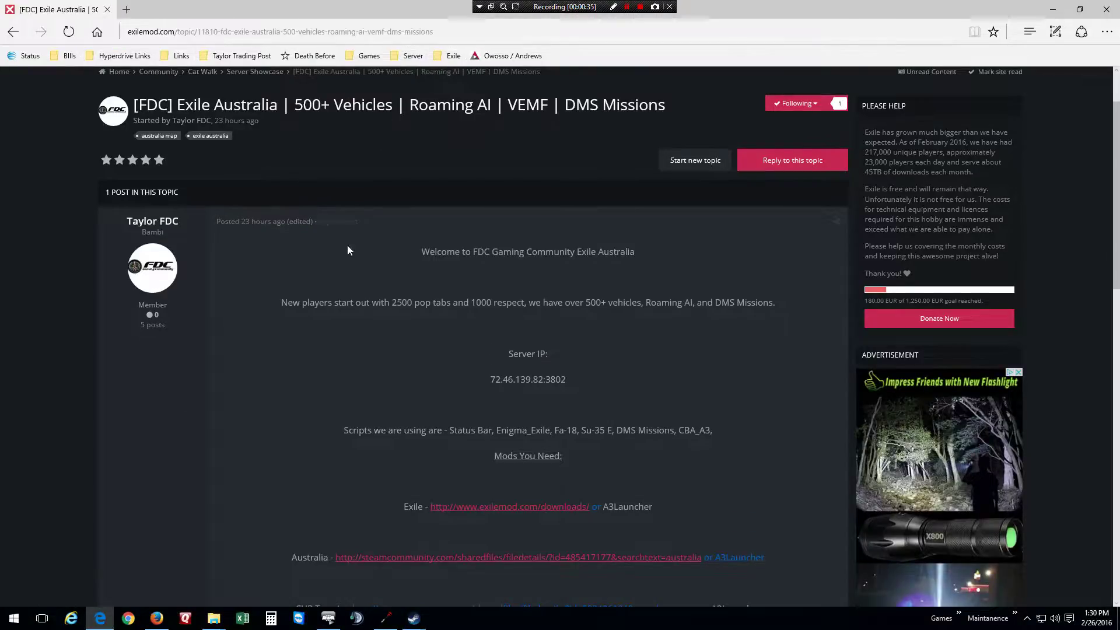
scroll(443, 280, "down", 10)
scroll(453, 282, "up", 8)
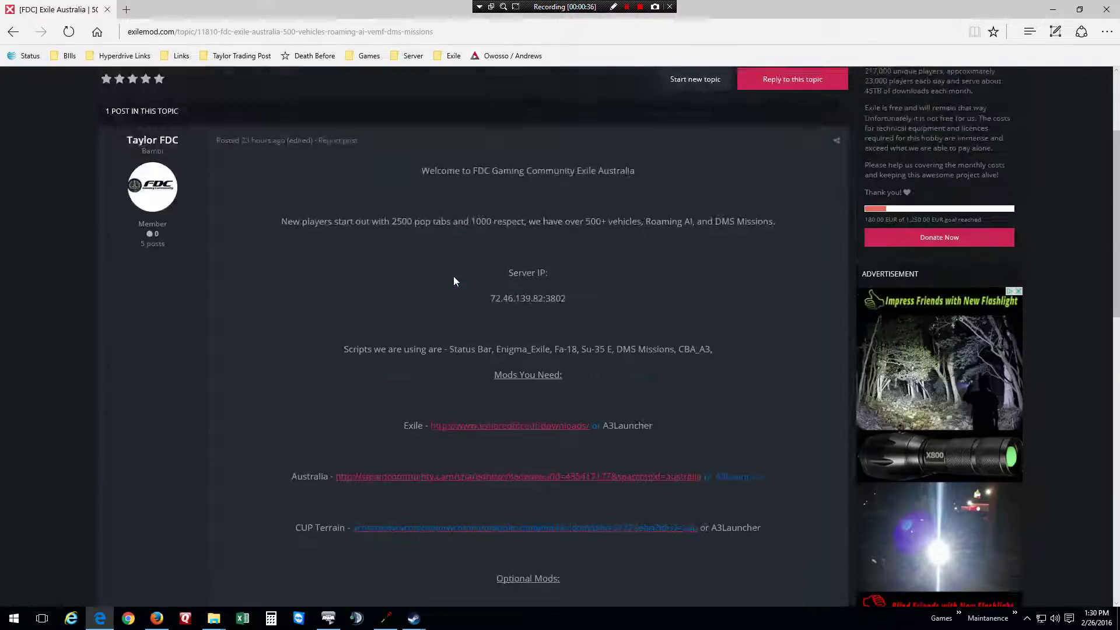
scroll(453, 281, "down", 4)
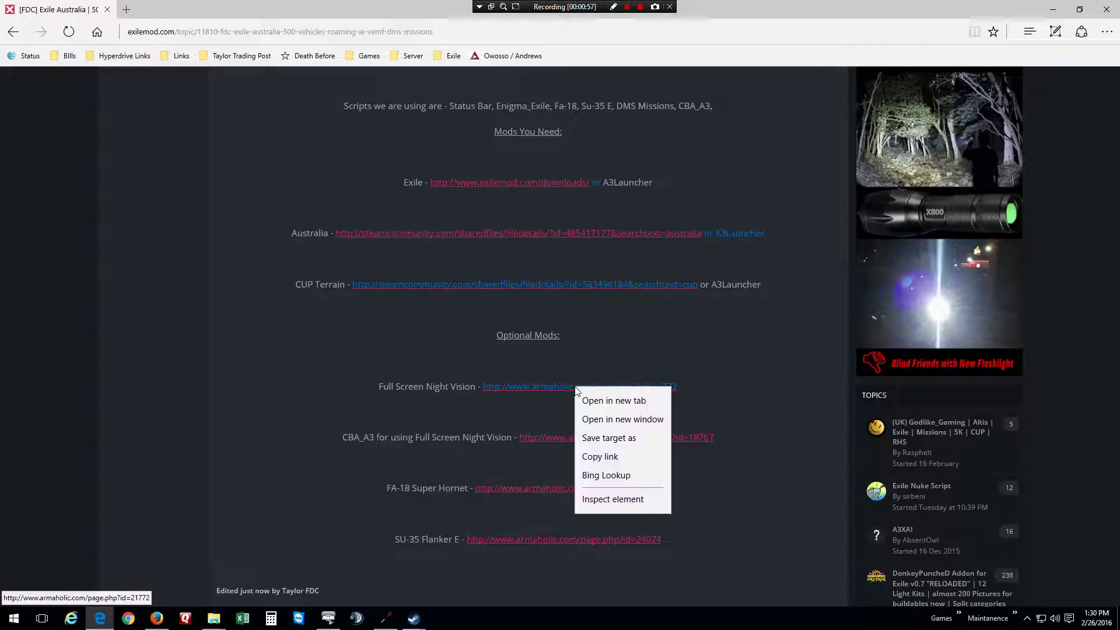
left_click(602, 401)
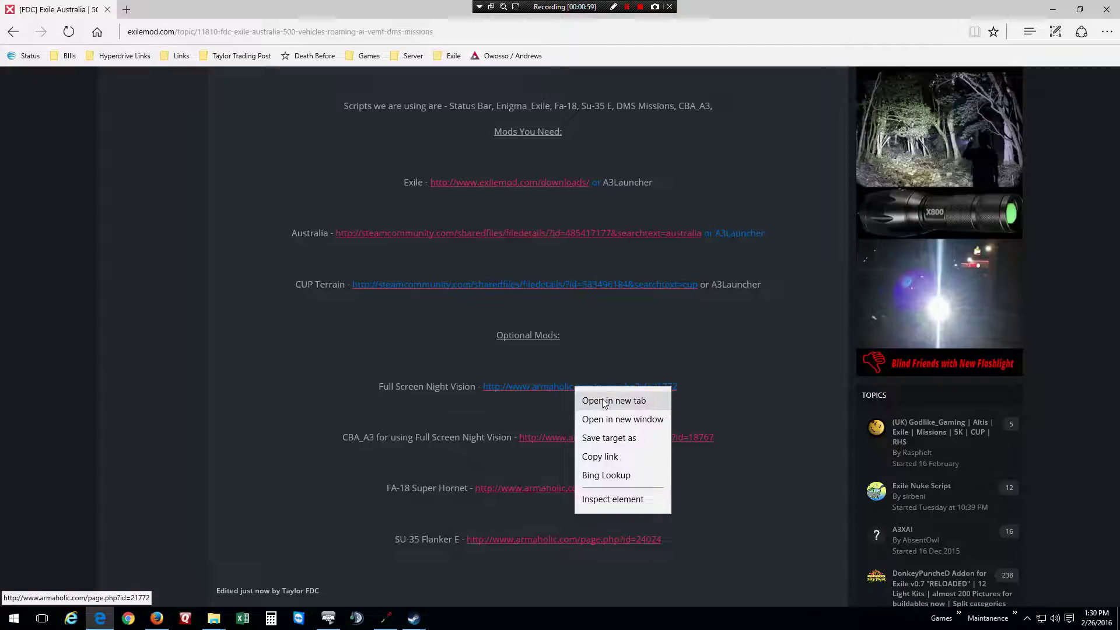
right_click(600, 441)
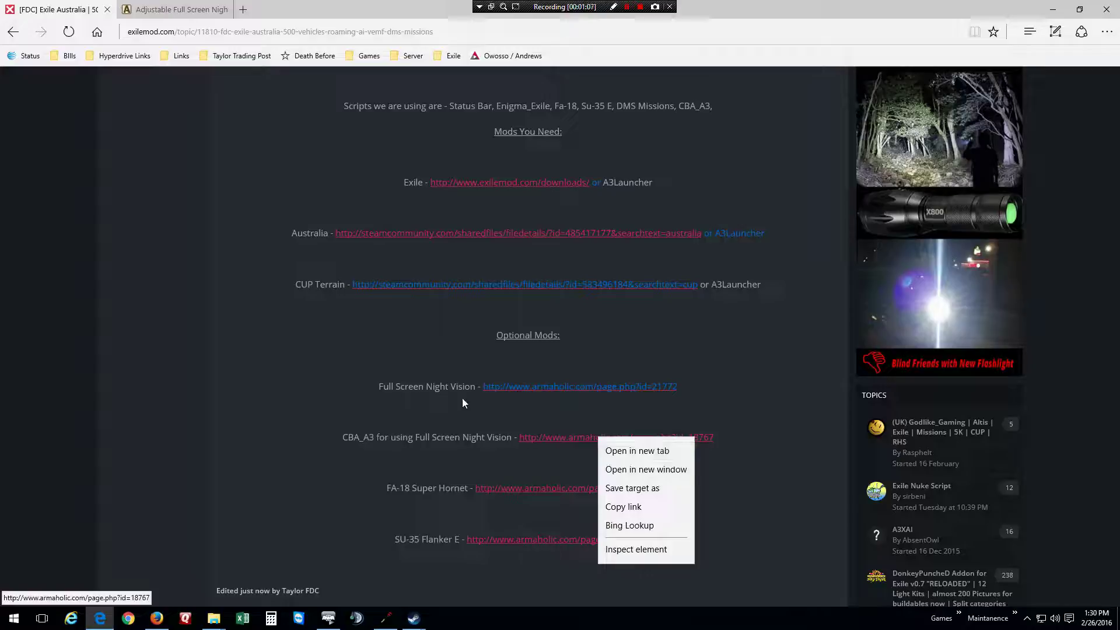
left_click(644, 452)
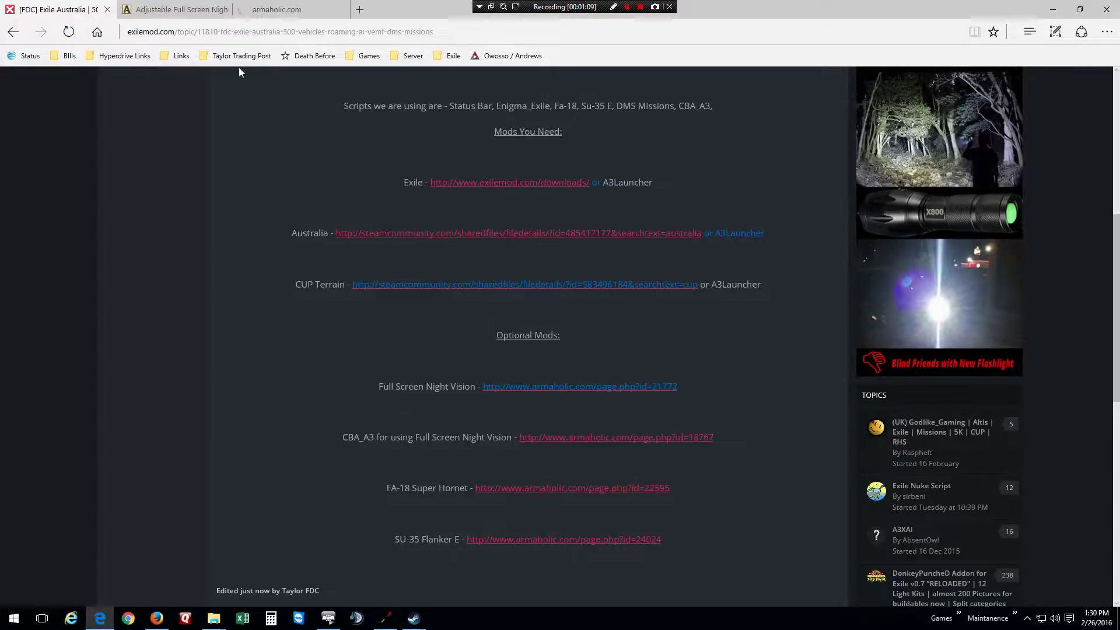
Review the Adjustable Full Screen Night Vision and Community Base addons A3 pages down to their download links.
left_click(150, 6)
scroll(446, 378, "down", 5)
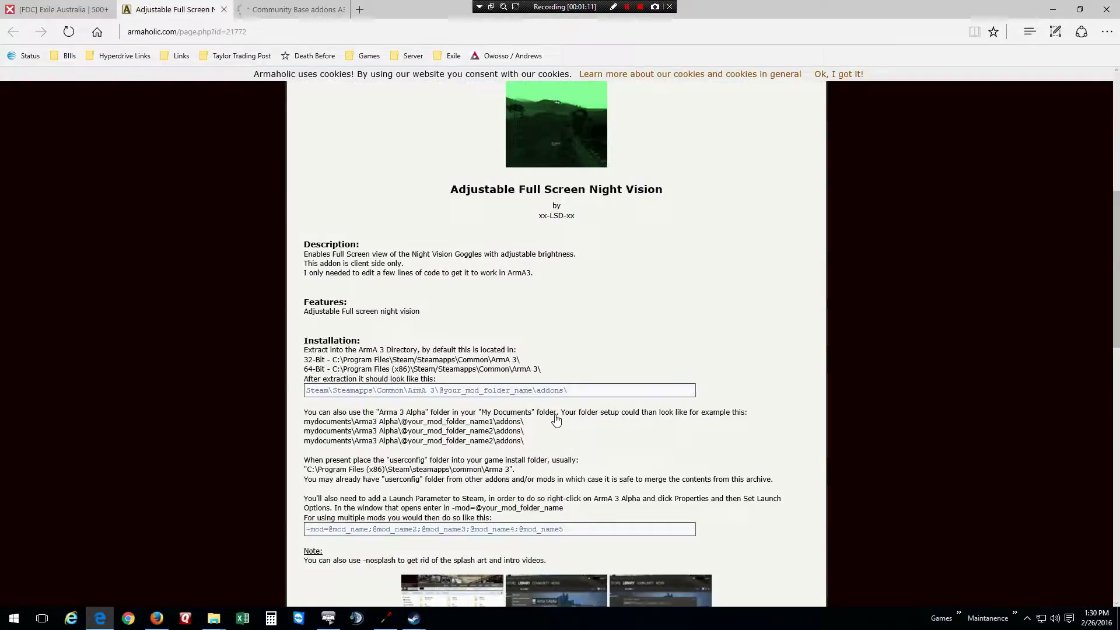
scroll(556, 421, "down", 10)
scroll(556, 418, "down", 3)
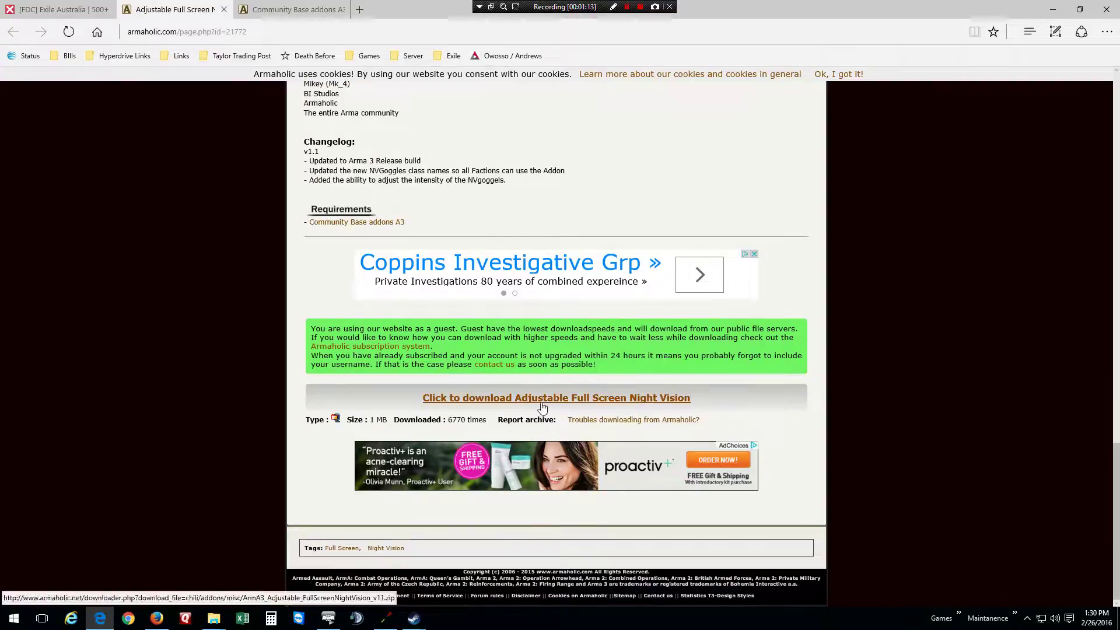
left_click(289, 9)
scroll(529, 363, "down", 8)
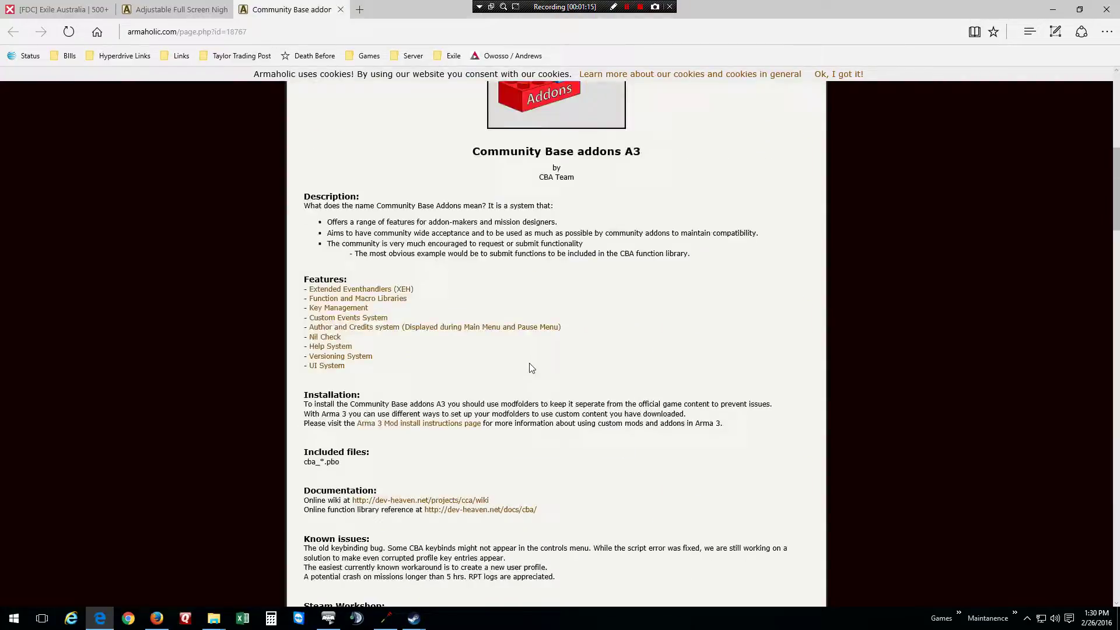
scroll(530, 367, "down", 20)
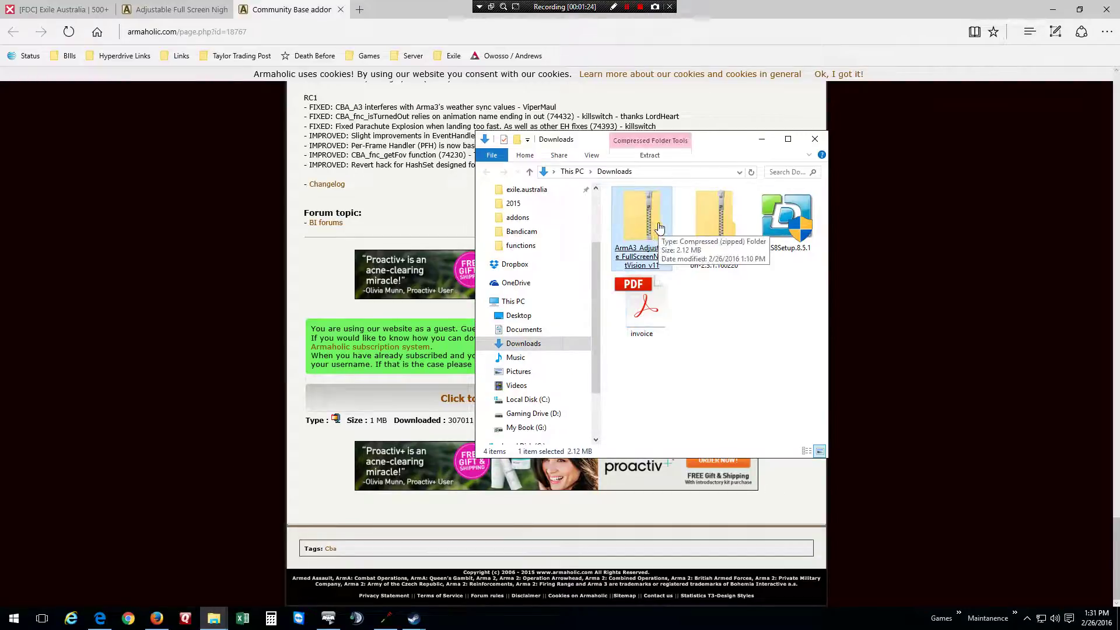
double_click(660, 228)
double_click(654, 209)
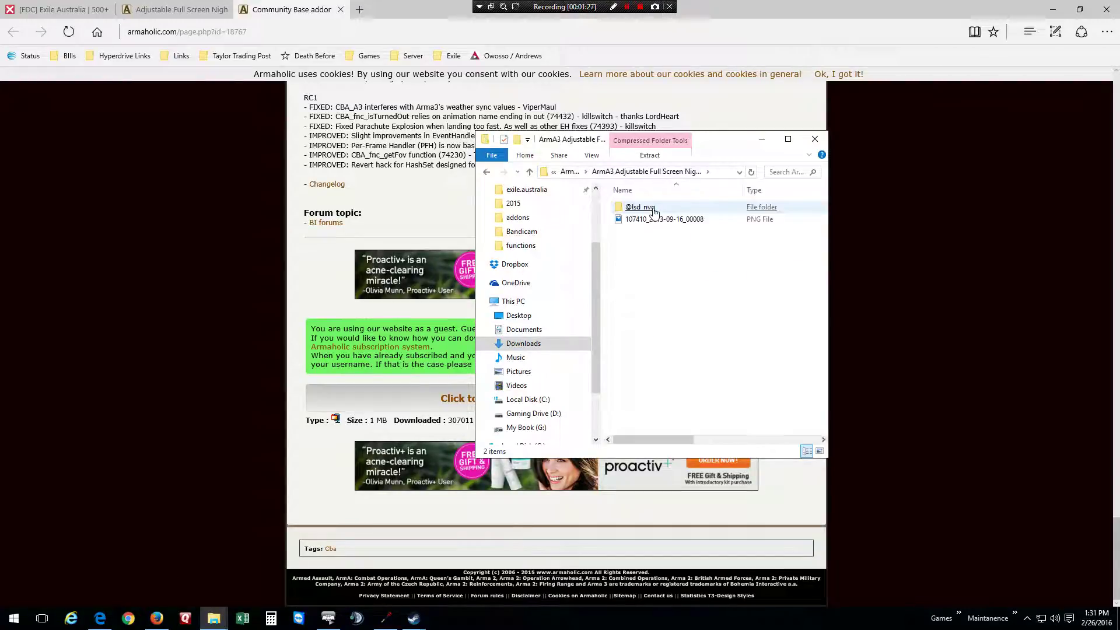
left_click(652, 209)
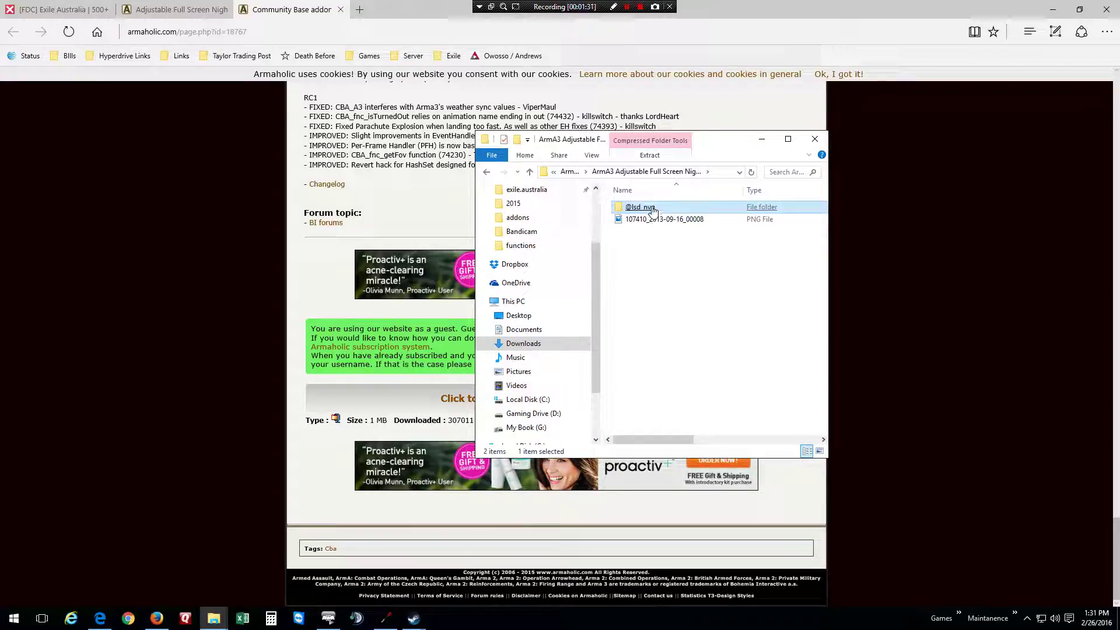
right_click(652, 210)
left_click(680, 259)
left_click(213, 619)
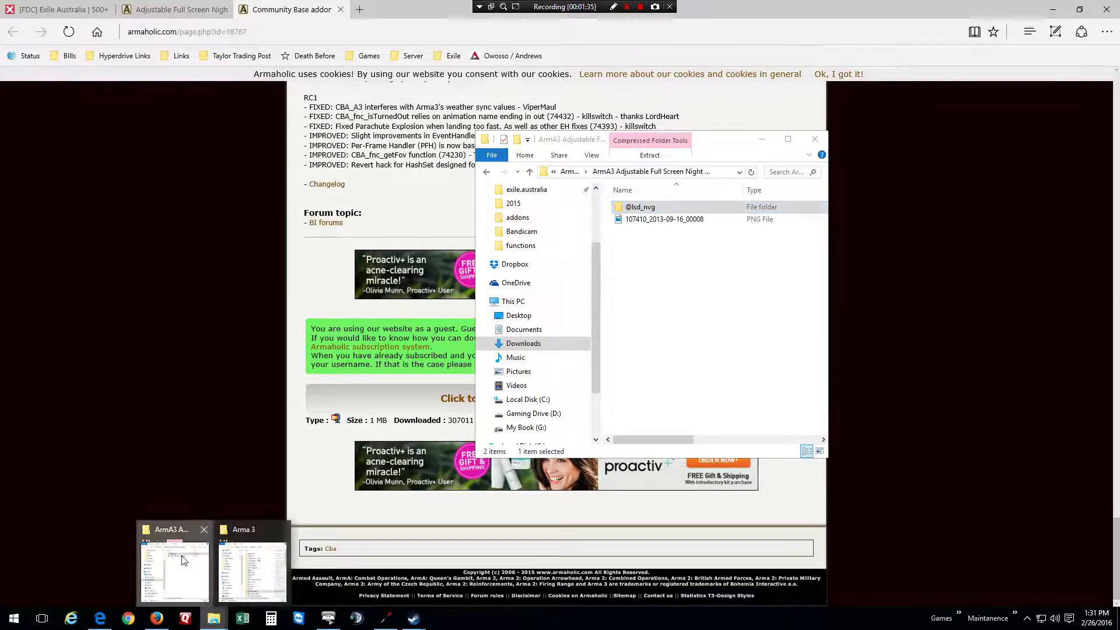
left_click(274, 549)
right_click(578, 252)
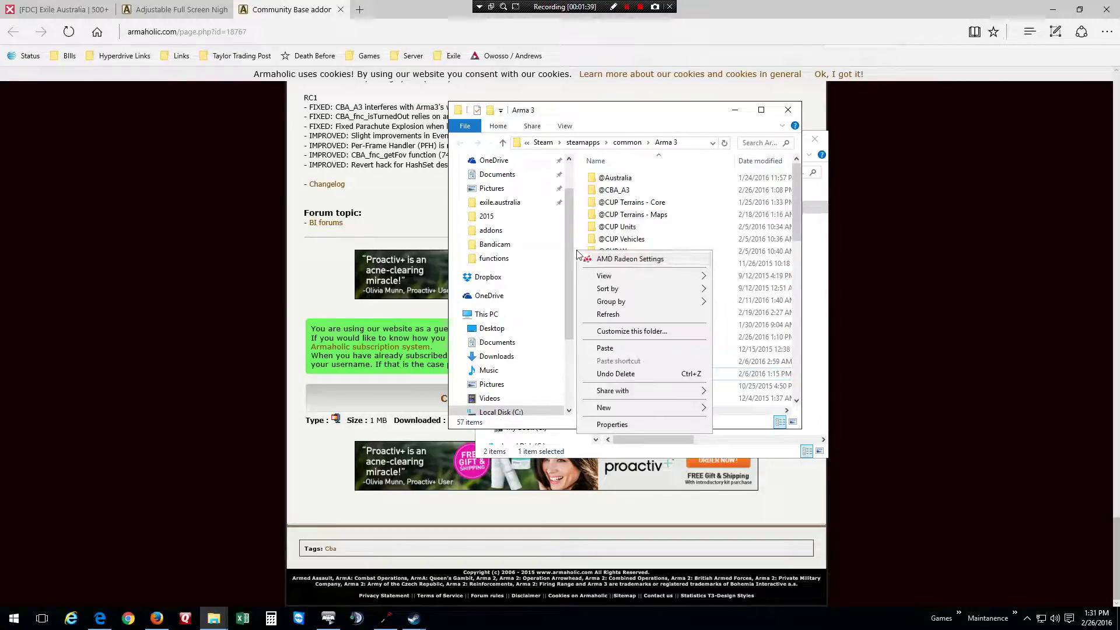
left_click(607, 349)
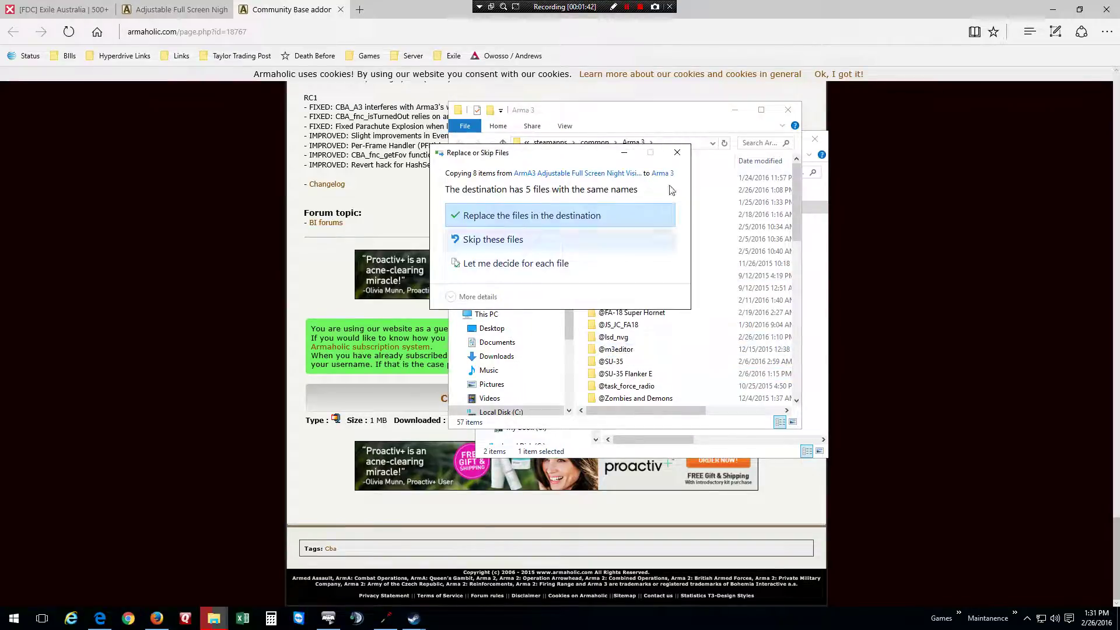
left_click(687, 155)
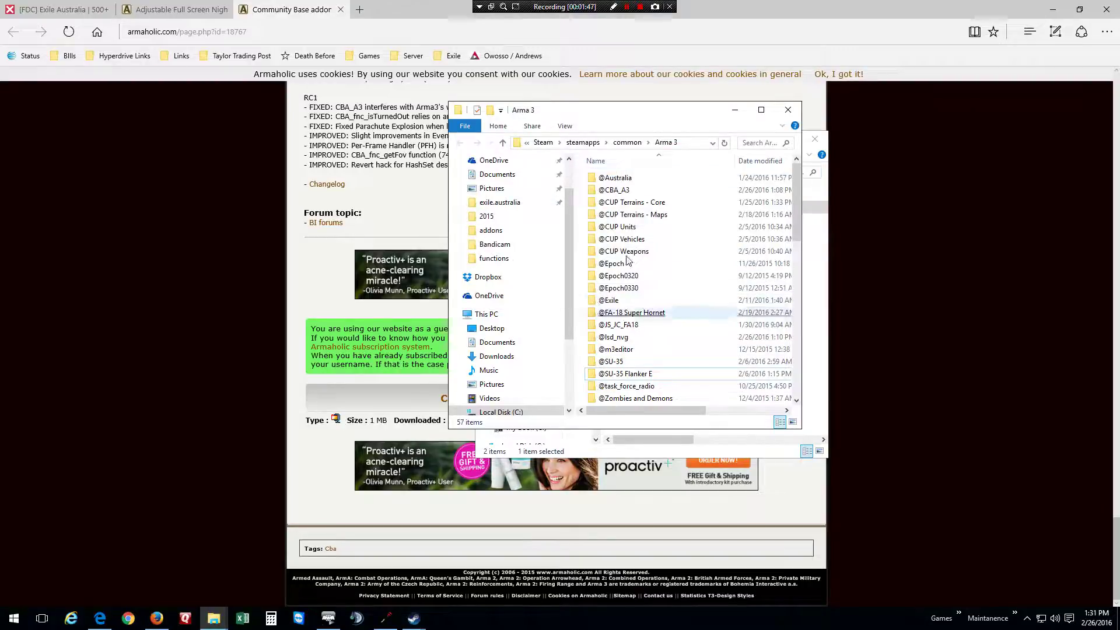
scroll(618, 300, "down", 1)
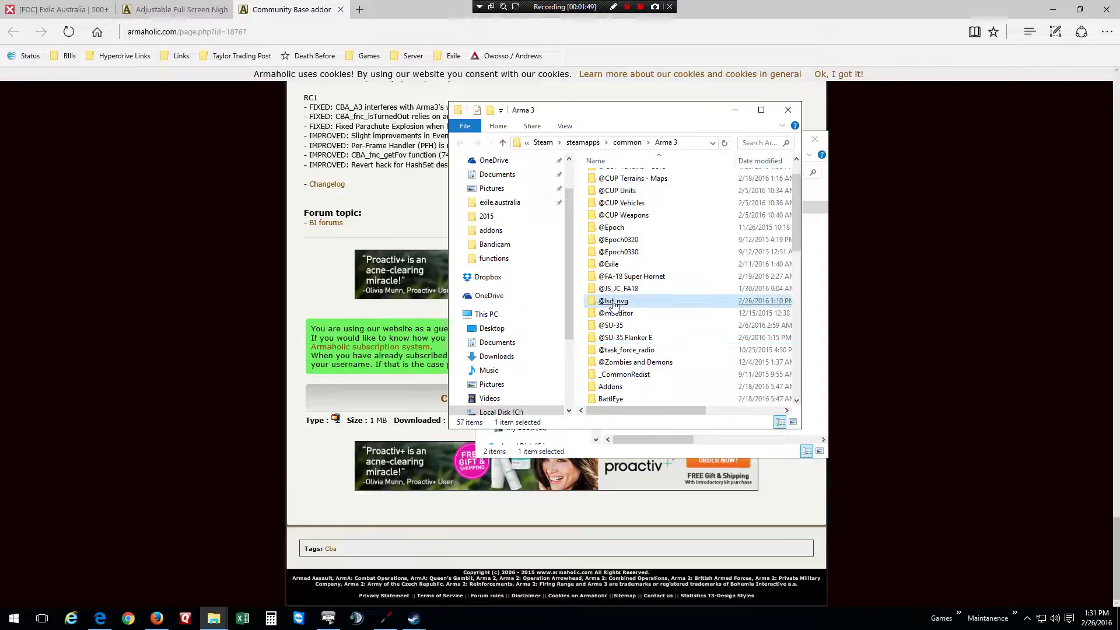
double_click(613, 302)
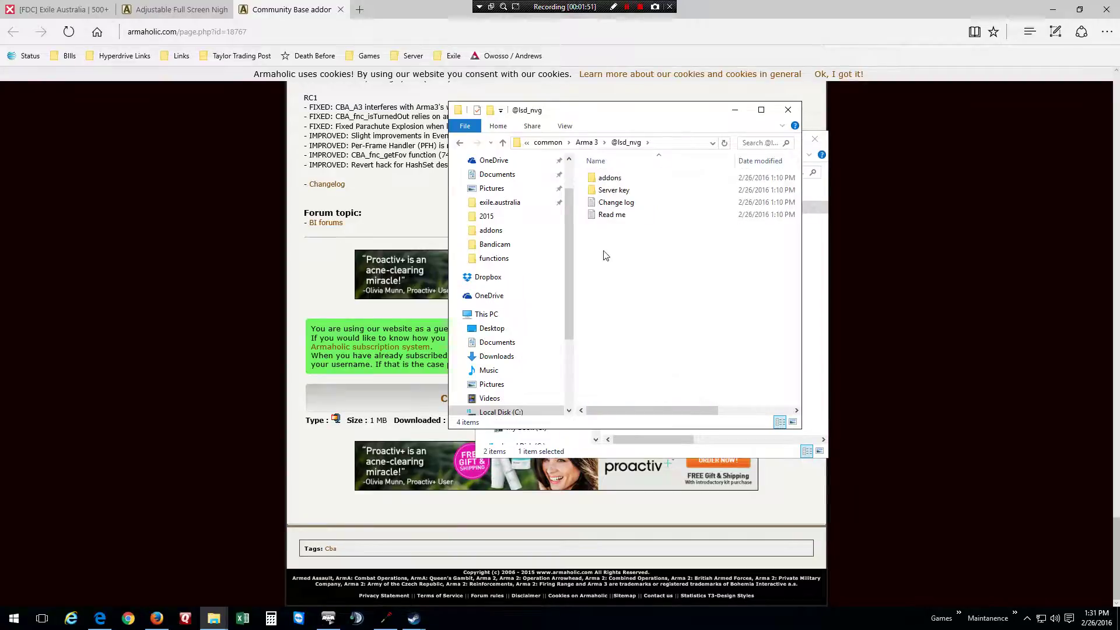
double_click(612, 190)
right_click(610, 184)
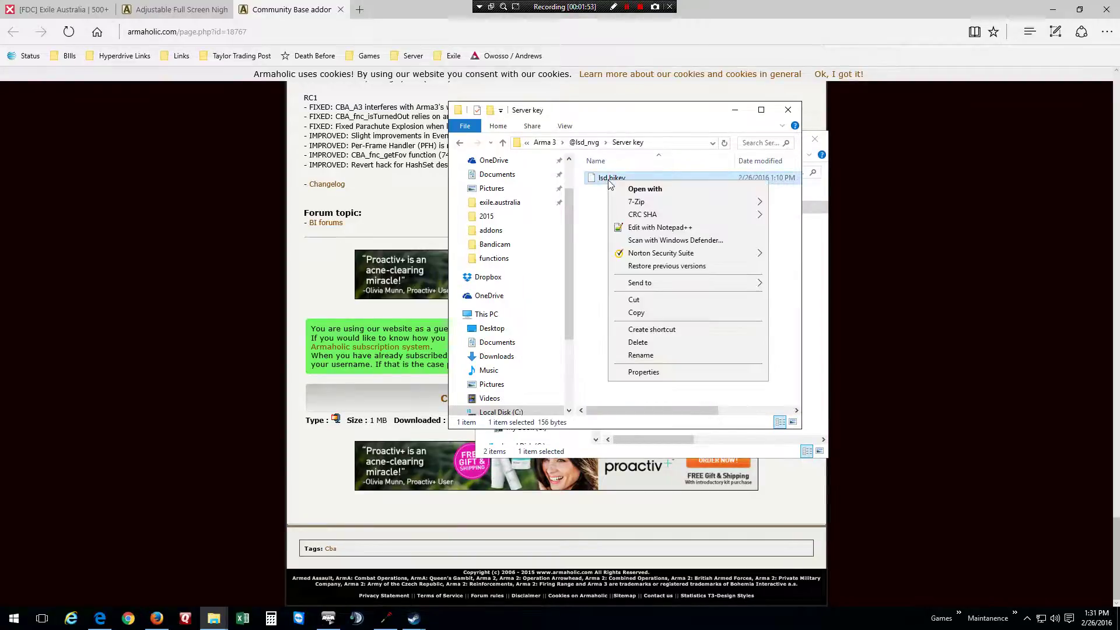
left_click(646, 313)
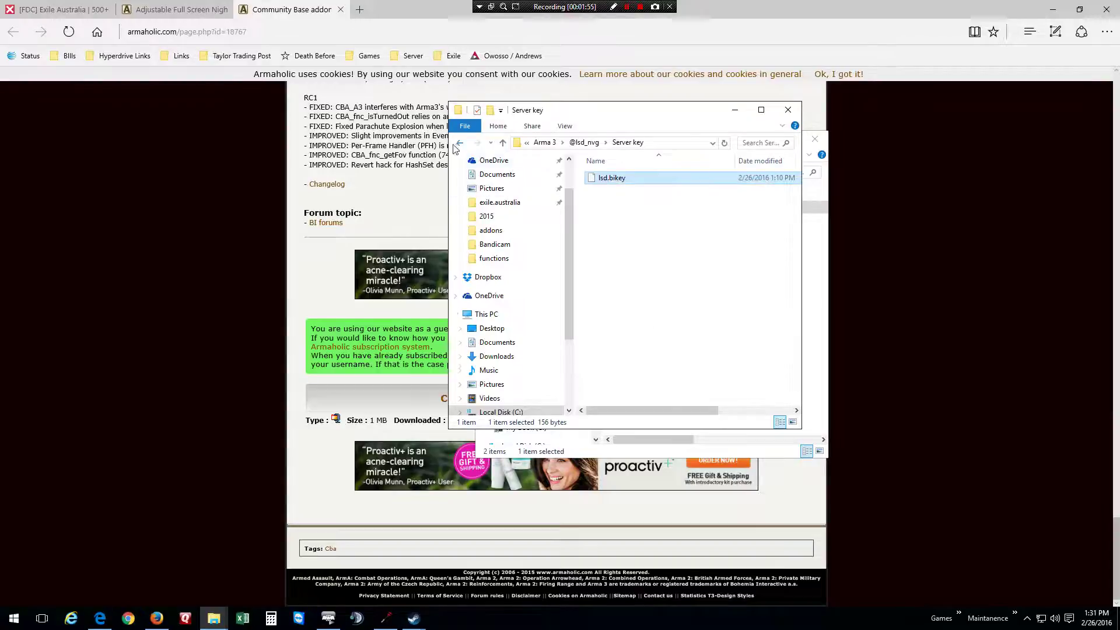
Go to the Keys folder in the Arma 3 directory and select lsd.bikey there.
left_click(543, 143)
scroll(588, 190, "down", 5)
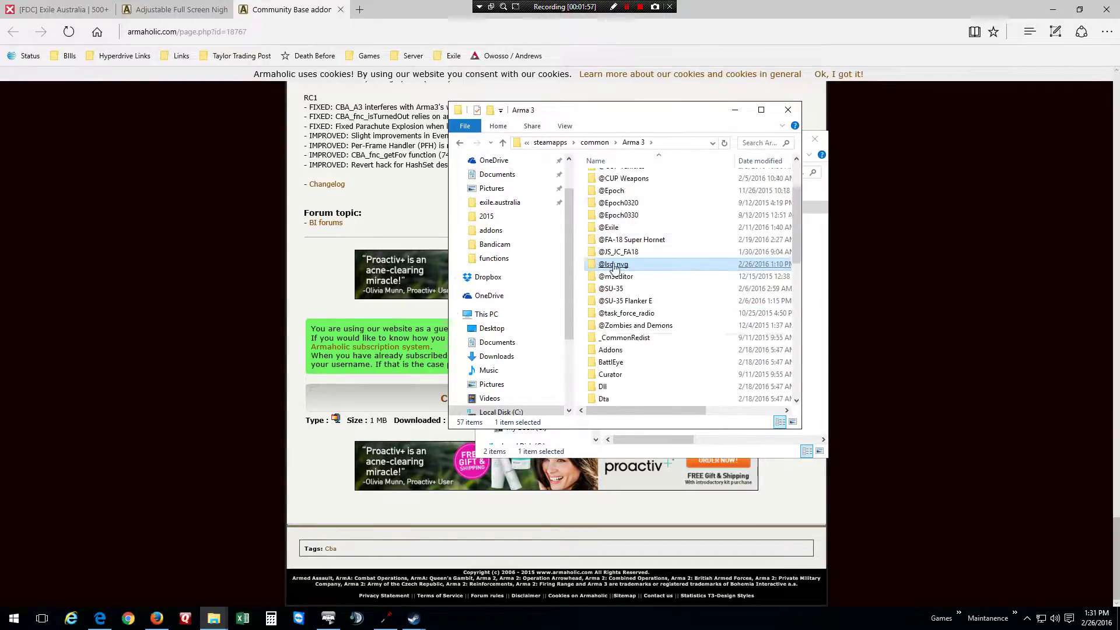
left_click(589, 190)
double_click(616, 328)
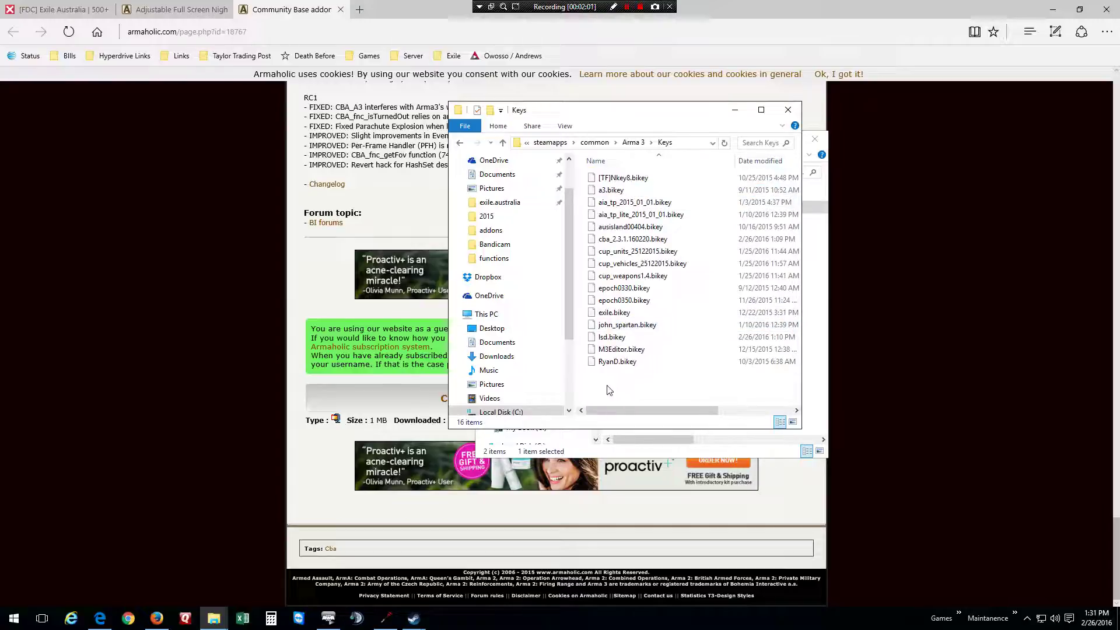
left_click(623, 338)
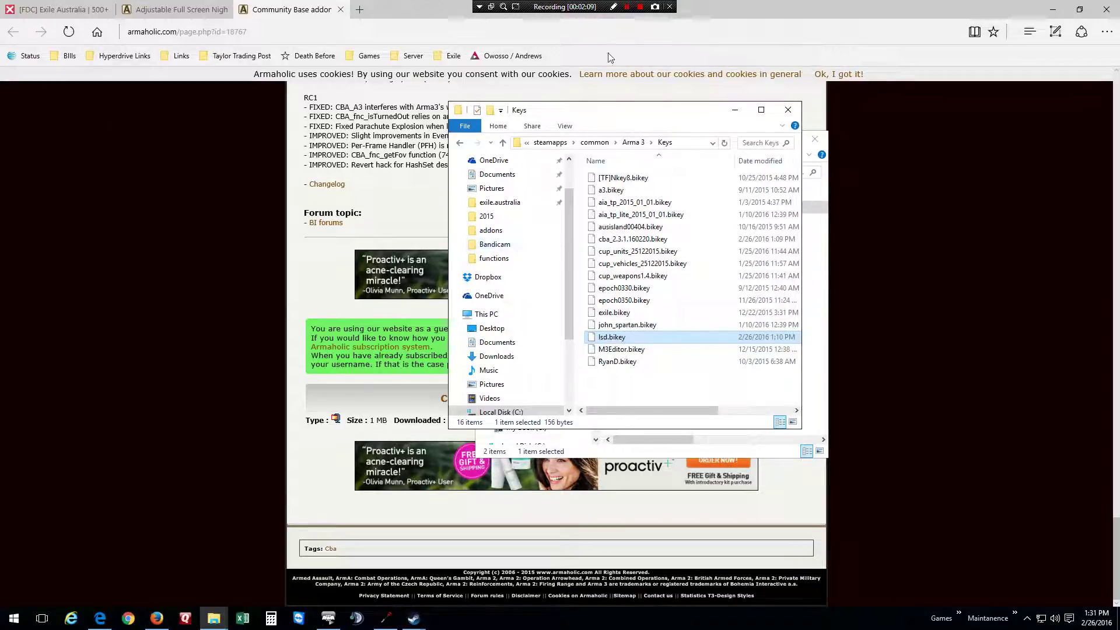
Go back to the Downloads folder and open the Community-Base-addons-A3-version-2.3.1.160220 archive.
left_click(214, 618)
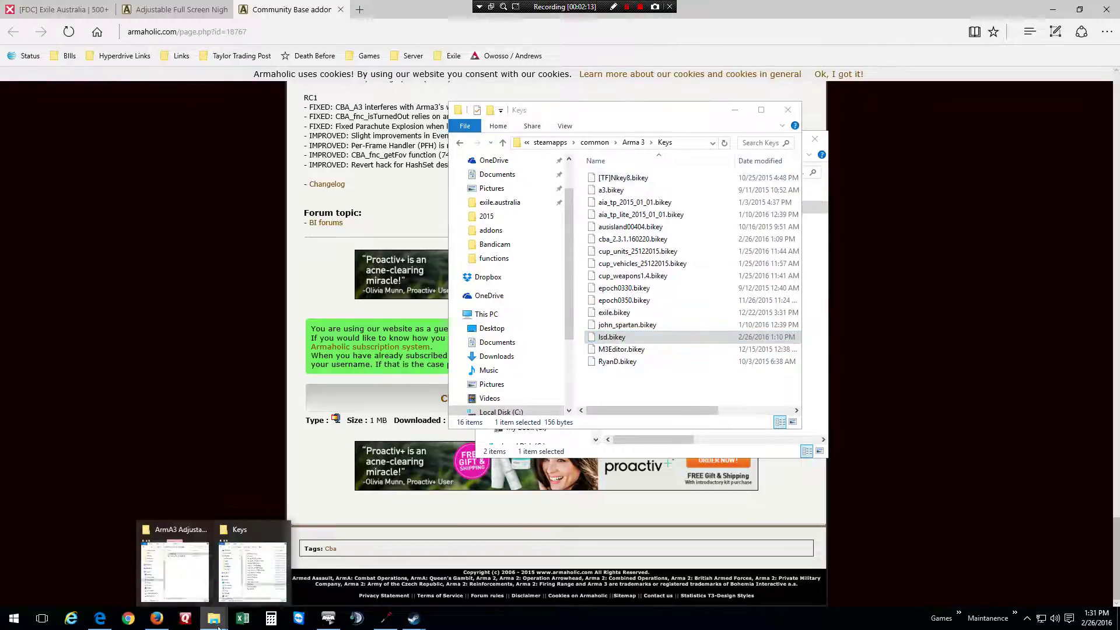
left_click(255, 556)
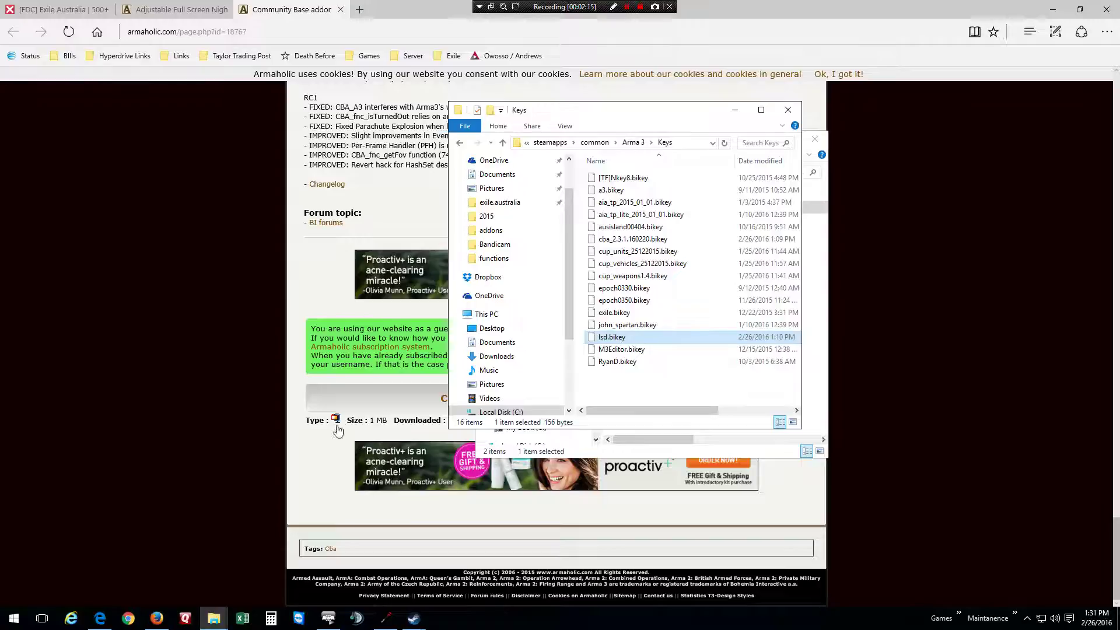
mouse_move(214, 618)
left_click(192, 563)
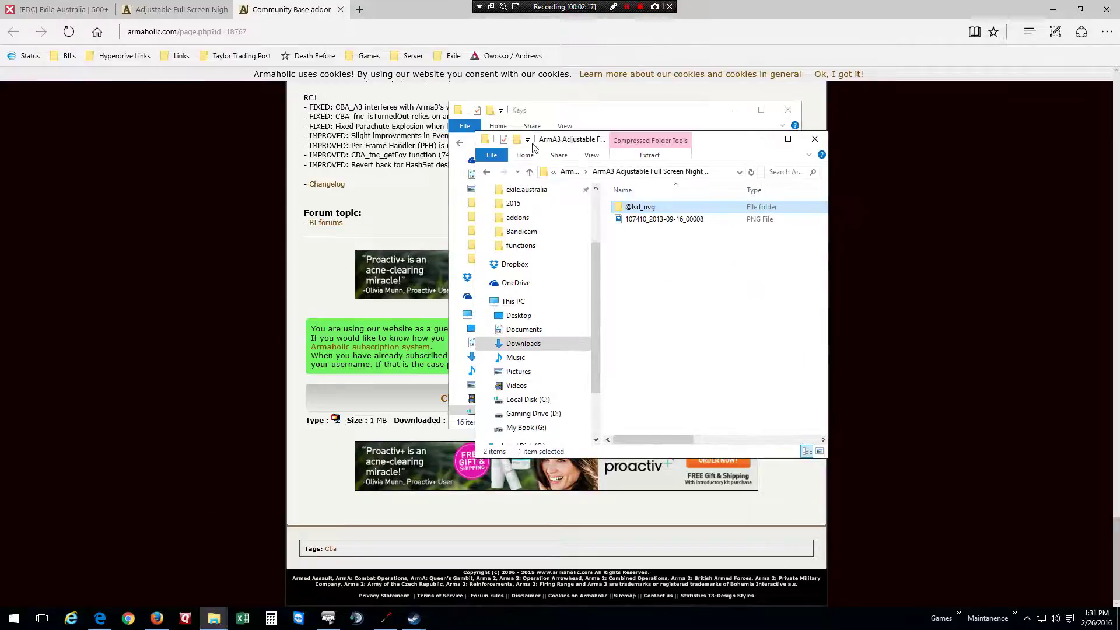
left_click(486, 172)
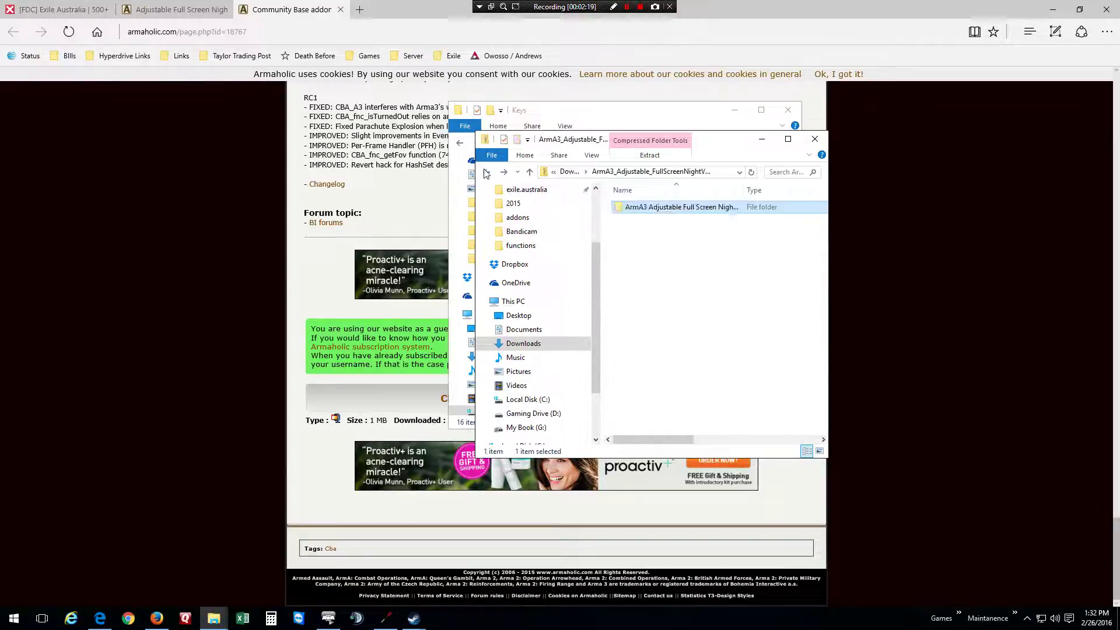
left_click(486, 171)
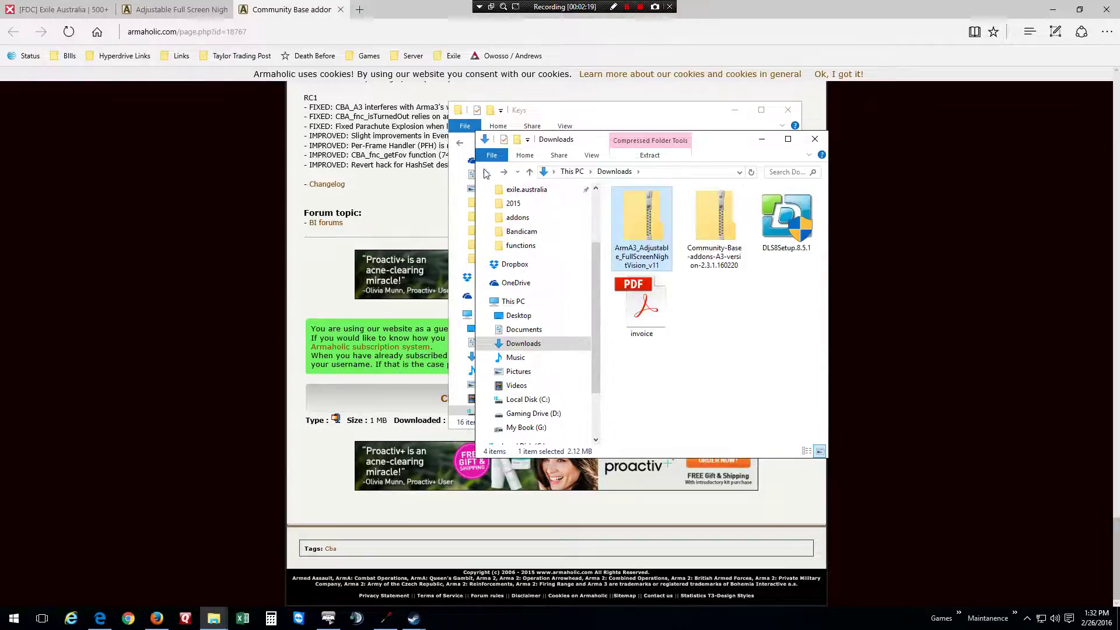
double_click(717, 241)
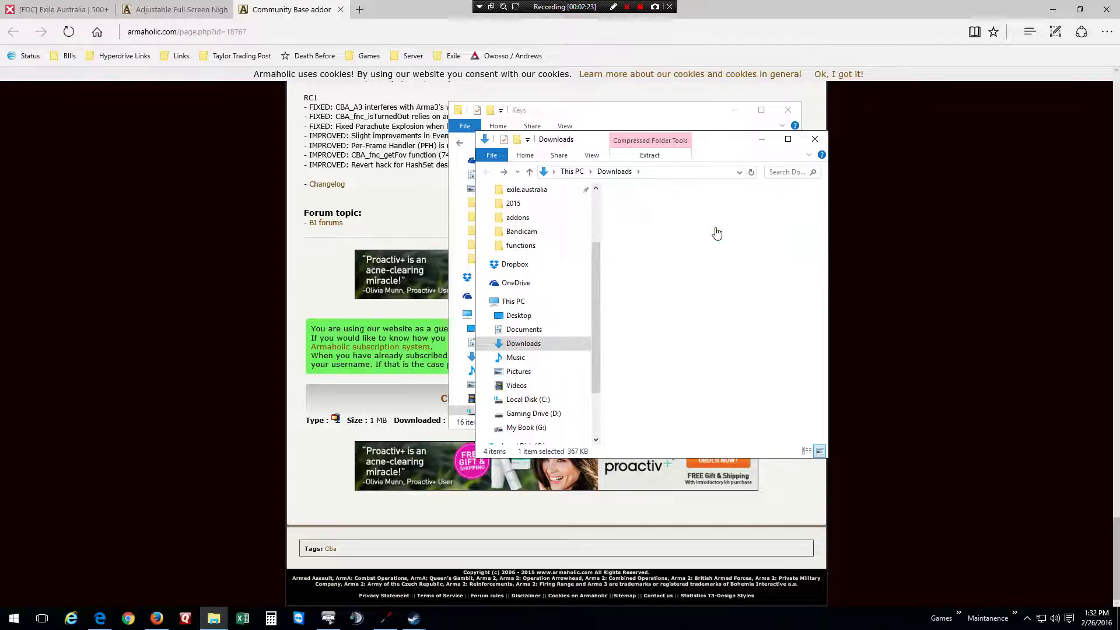
left_click(655, 208)
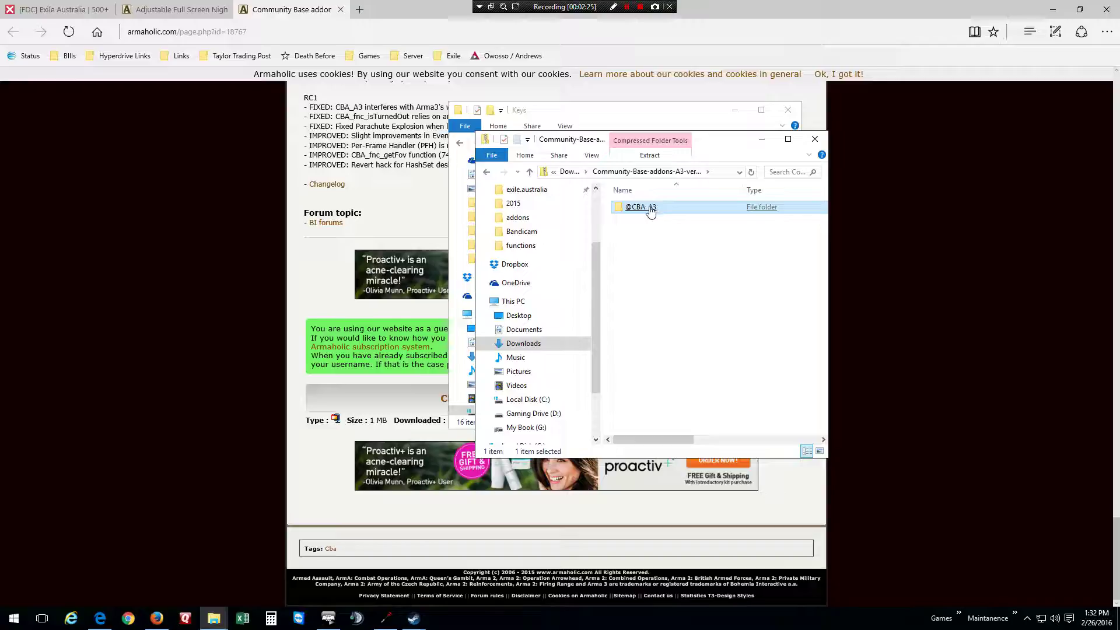
left_click(579, 114)
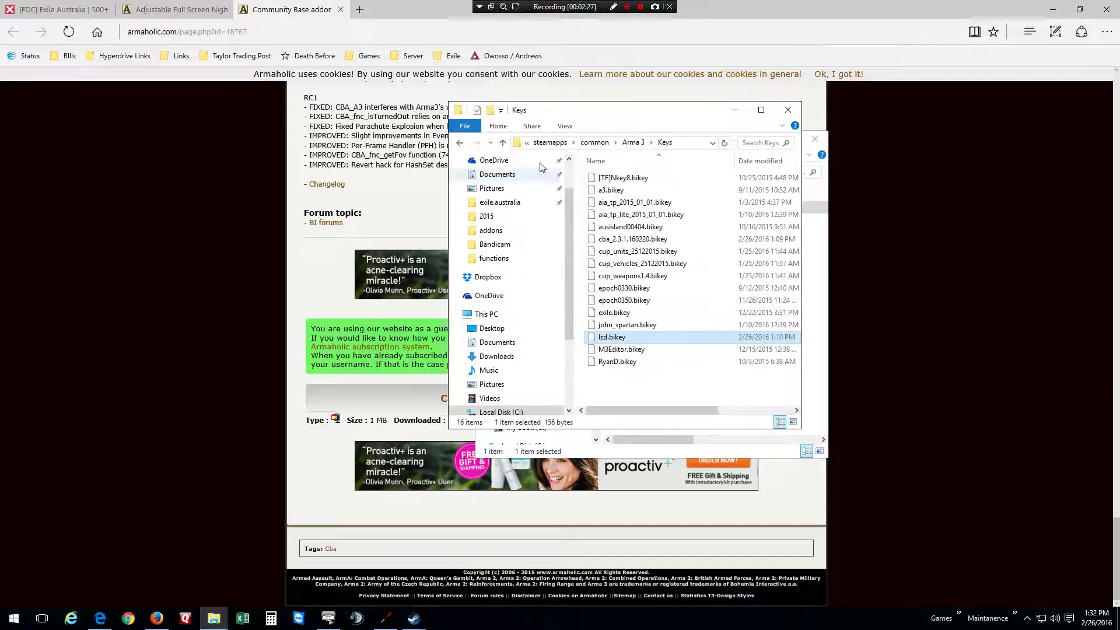
left_click(460, 143)
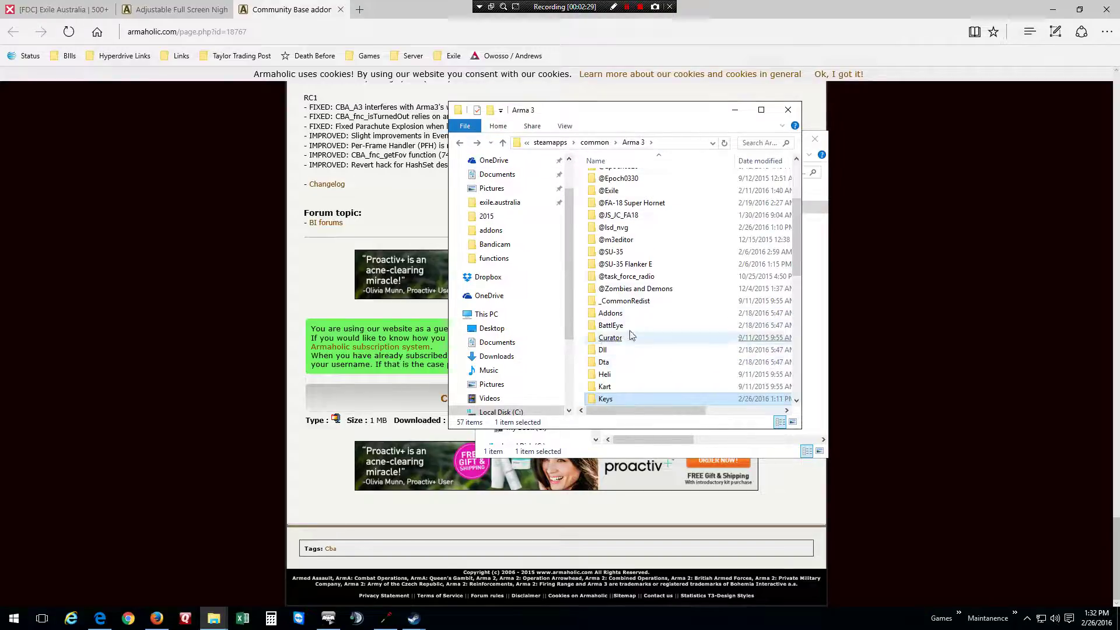
scroll(627, 305, "up", 2)
left_click(625, 299)
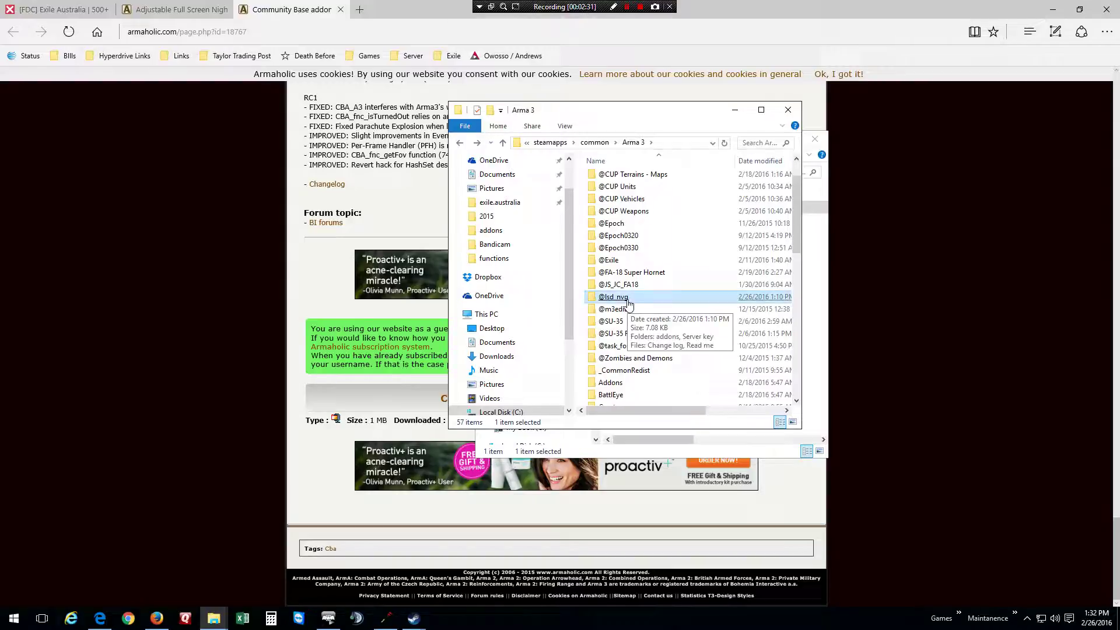
scroll(630, 207, "up", 1)
left_click(630, 203)
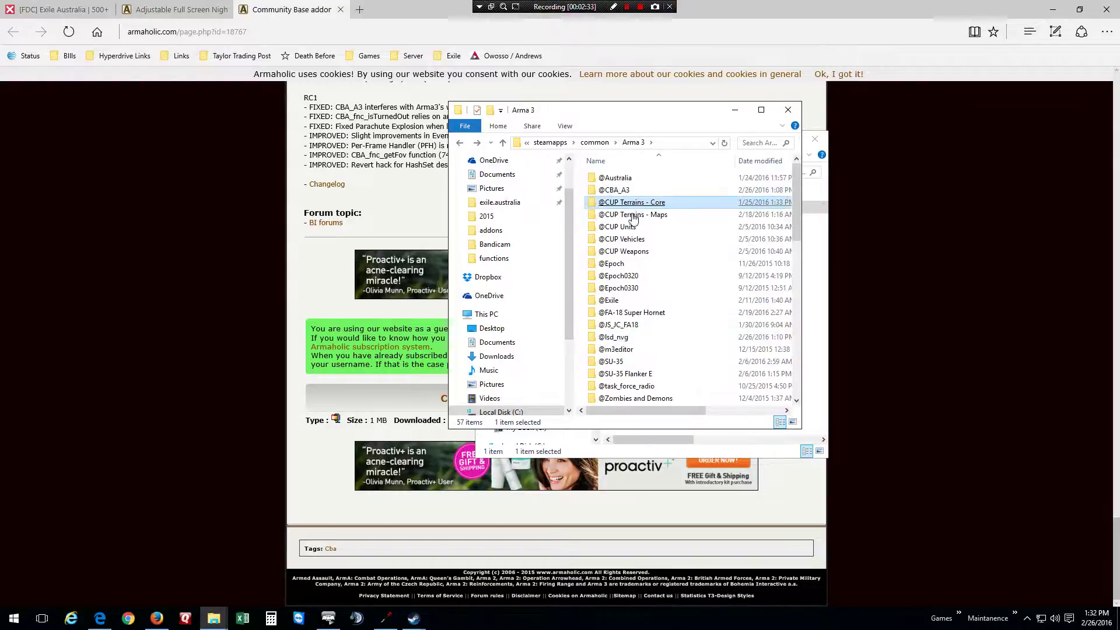
double_click(617, 190)
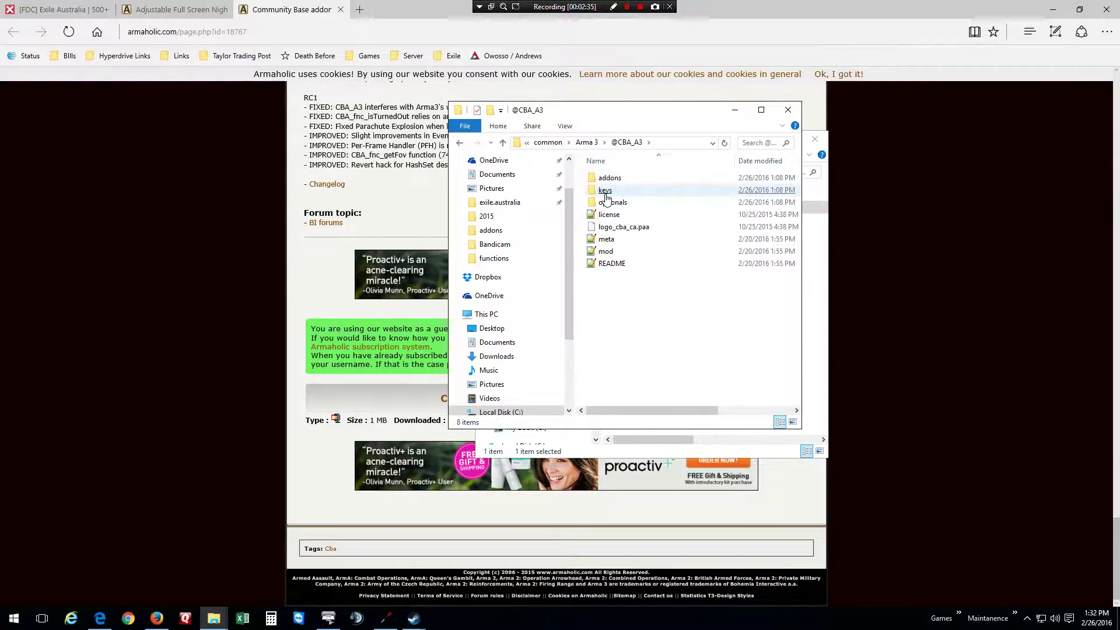
double_click(609, 202)
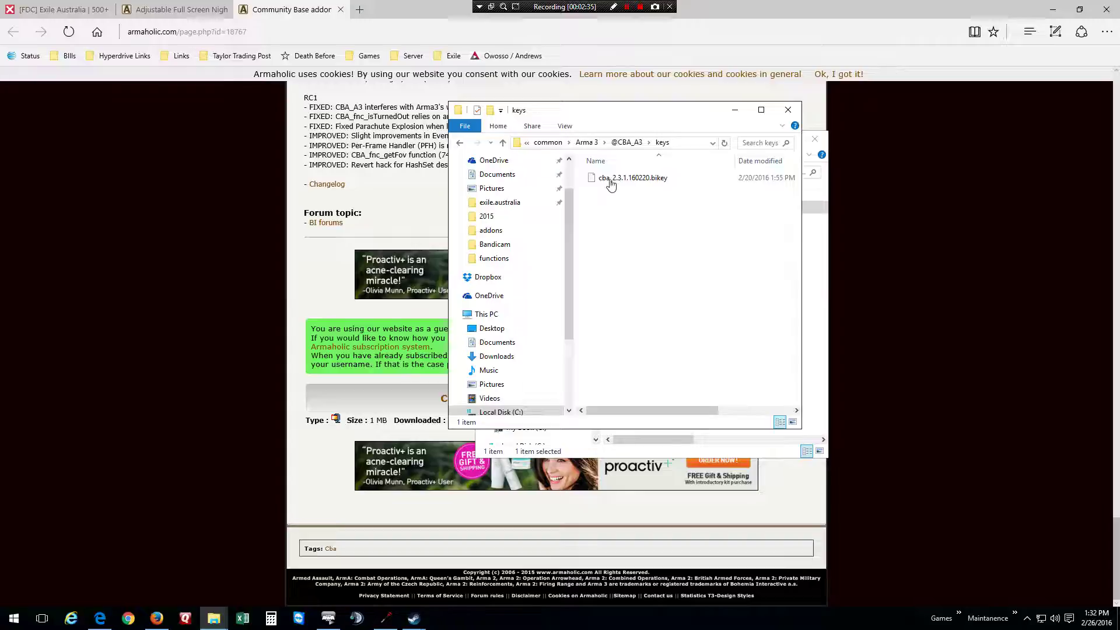
Return to the Arma 3 directory and open its main Keys folder.
left_click(459, 142)
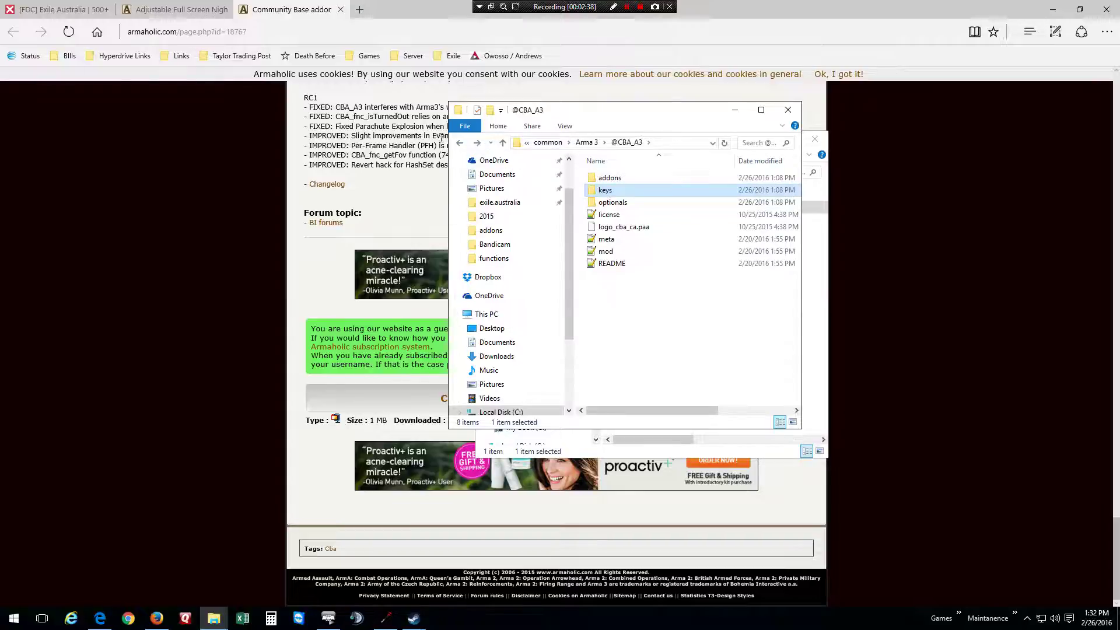
left_click(586, 142)
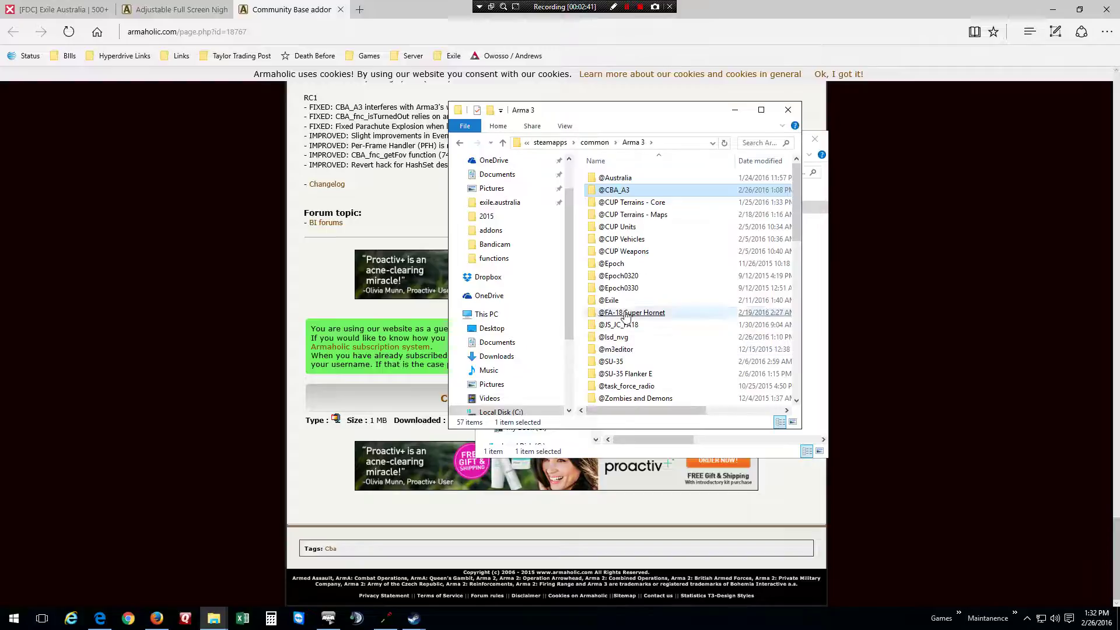
scroll(626, 315, "down", 1)
double_click(605, 386)
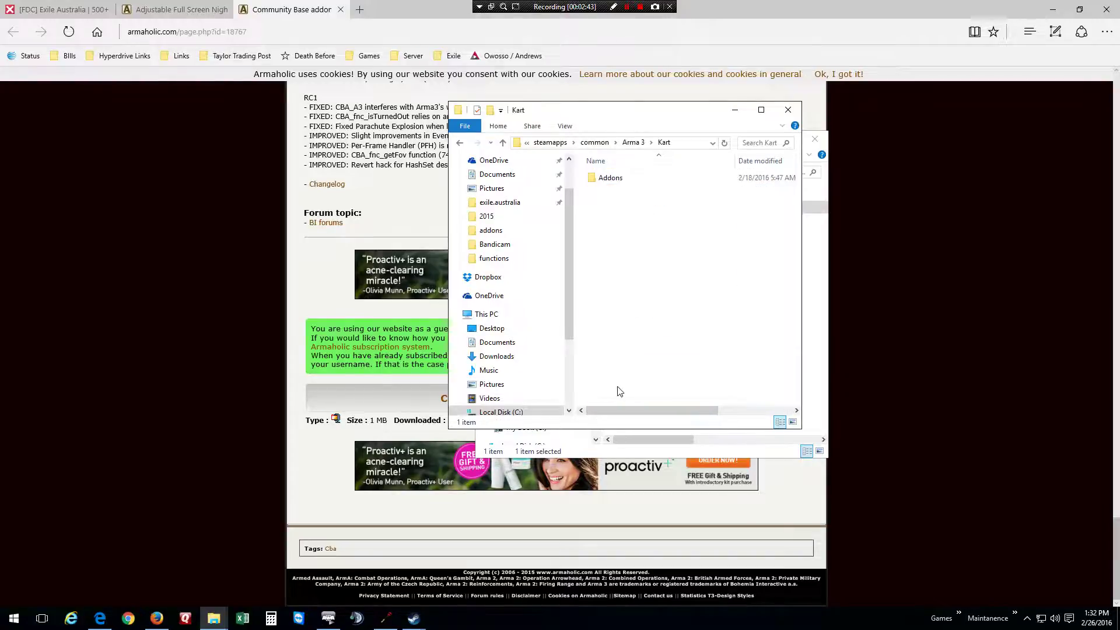
left_click(633, 143)
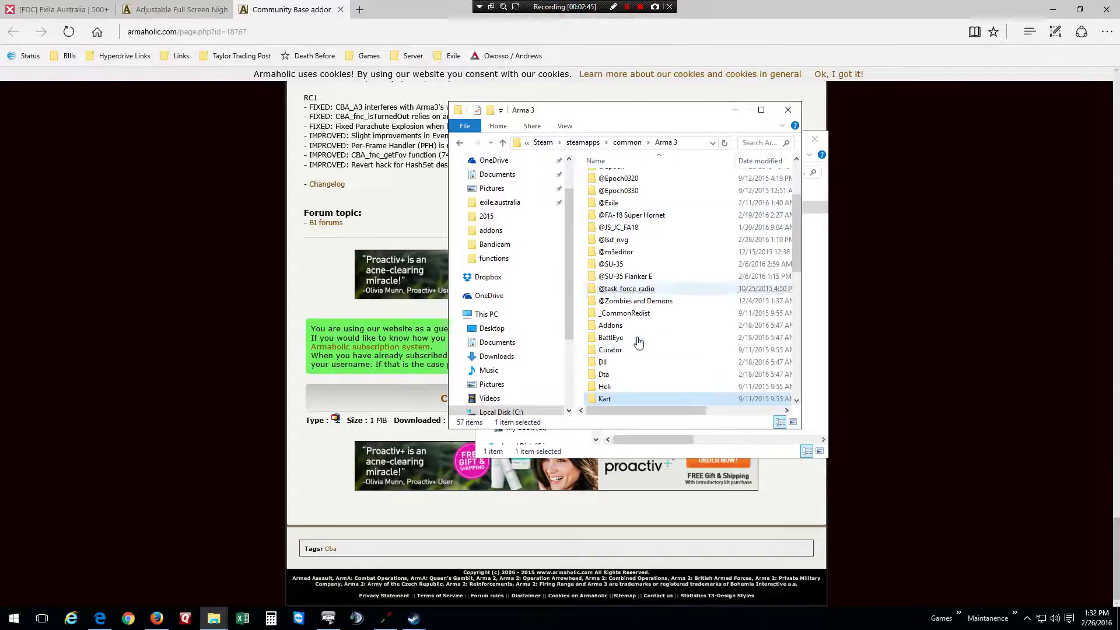
left_click(635, 351)
double_click(610, 337)
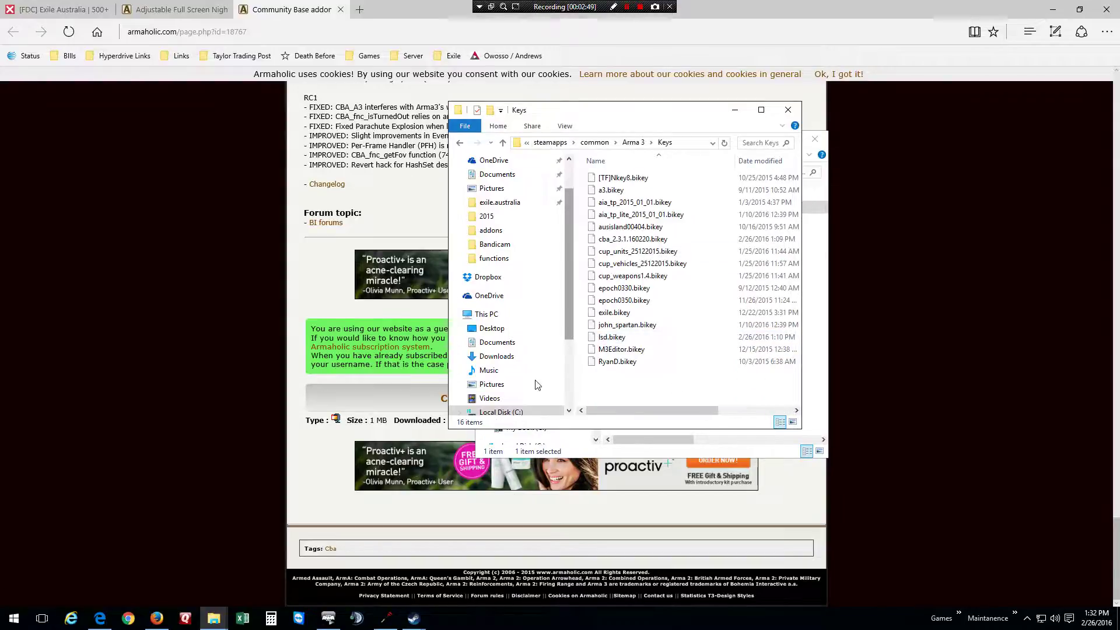
Switch to the Arma 3 Launcher and remove the lsd nvg mod from the mod list, leaving its files on the hard drive.
left_click(328, 619)
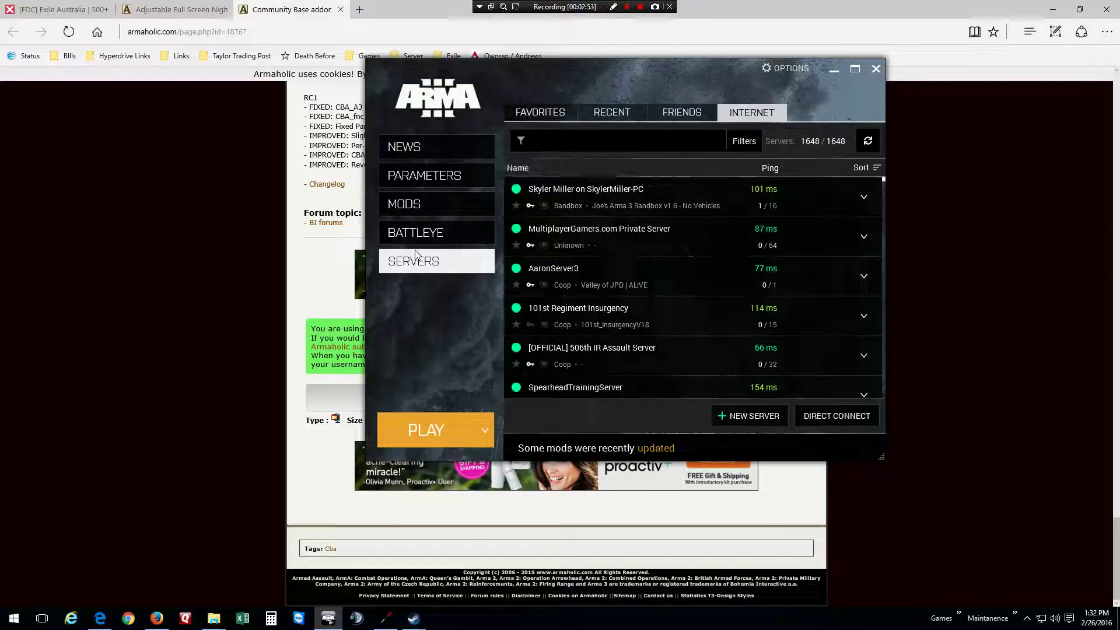
left_click(437, 197)
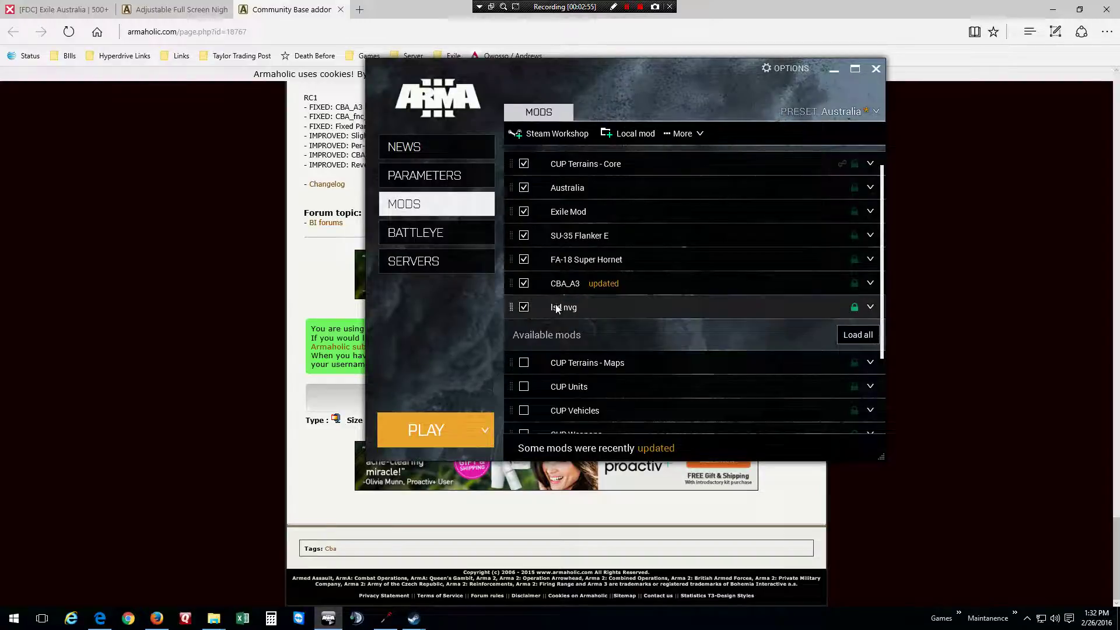
left_click(722, 307)
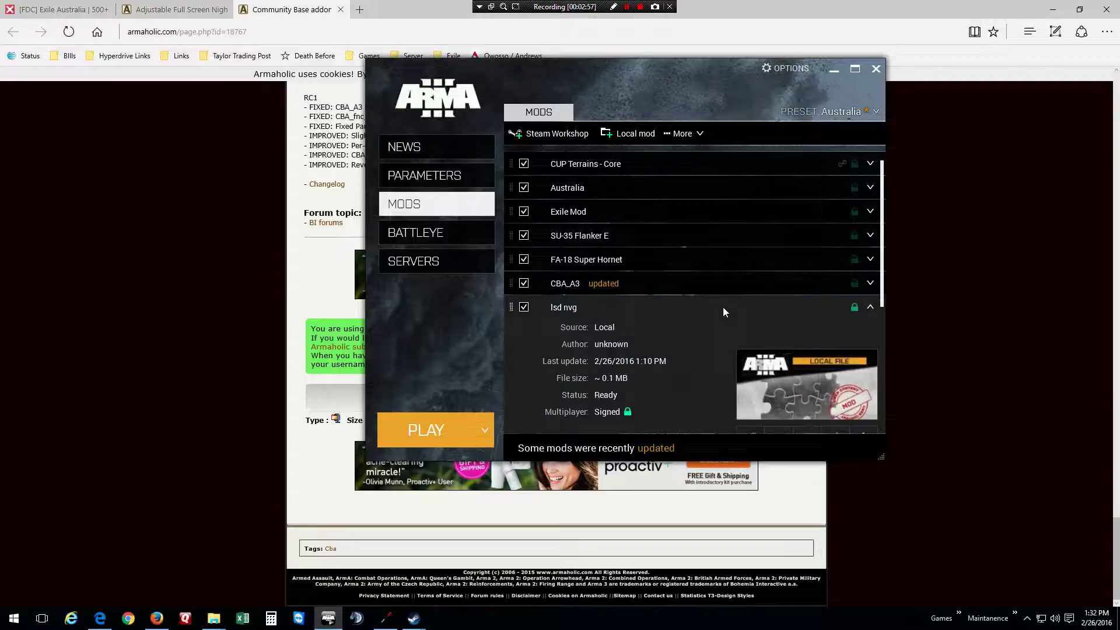
left_click(862, 326)
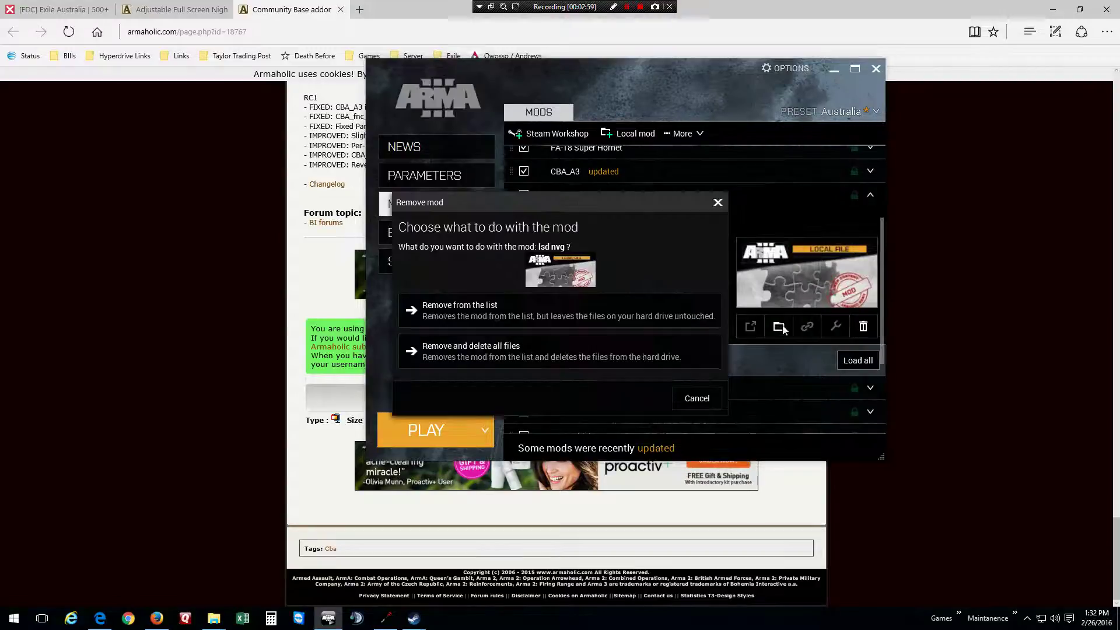
left_click(646, 319)
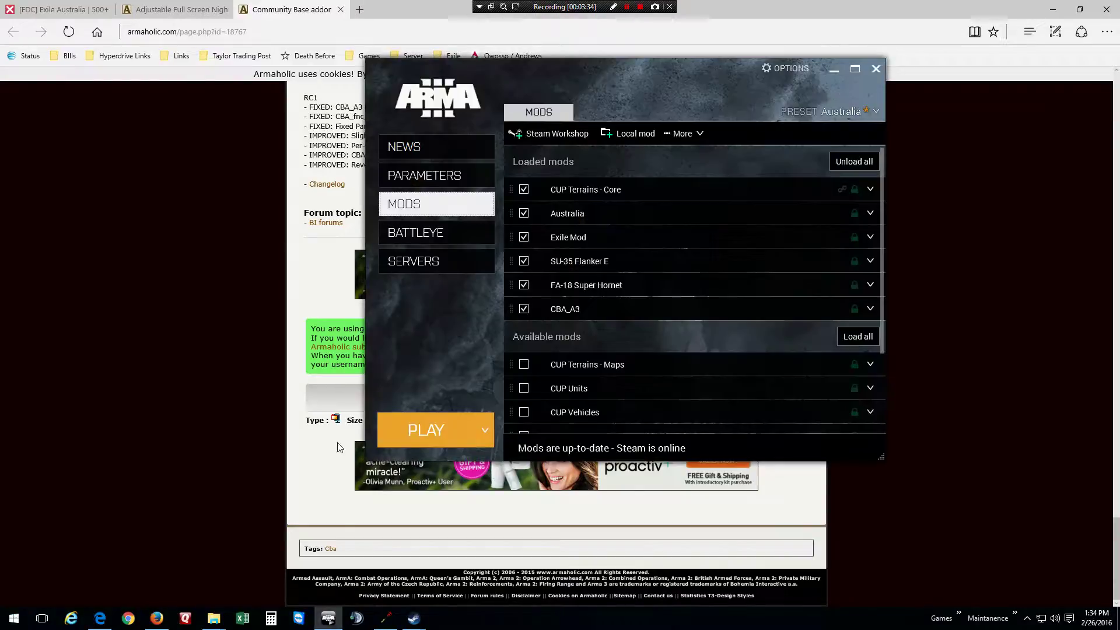
left_click(639, 136)
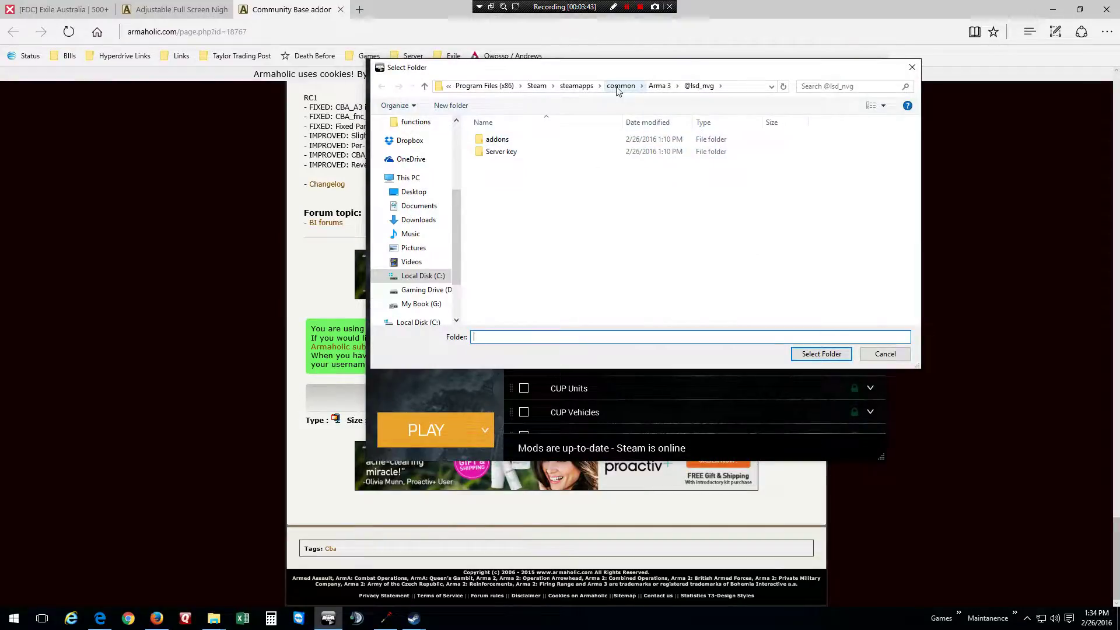
left_click(659, 86)
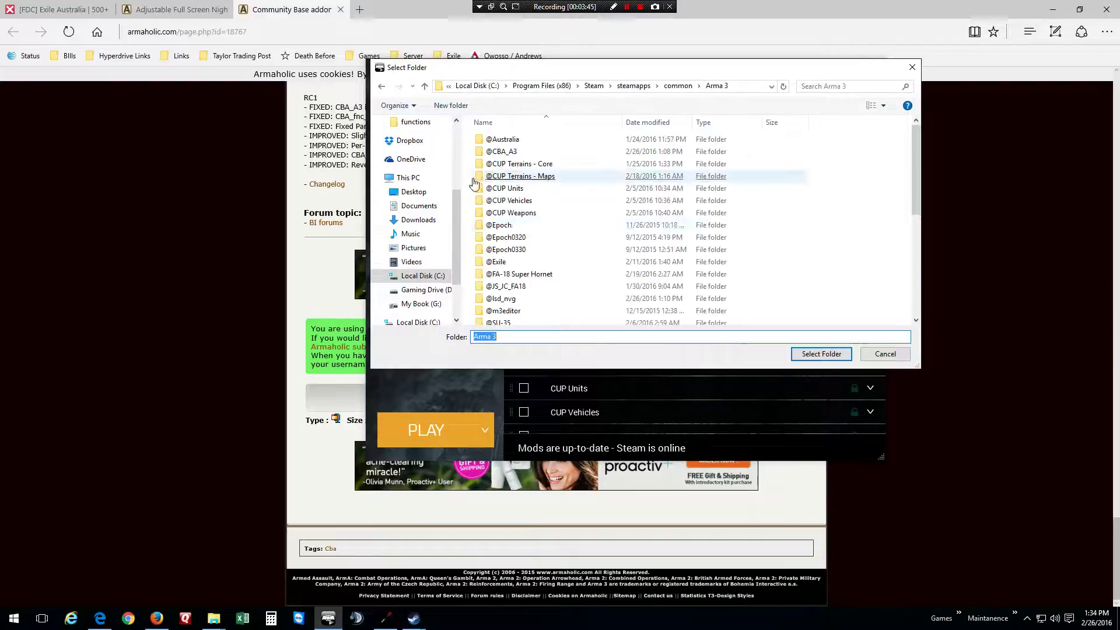
scroll(527, 194, "down", 1)
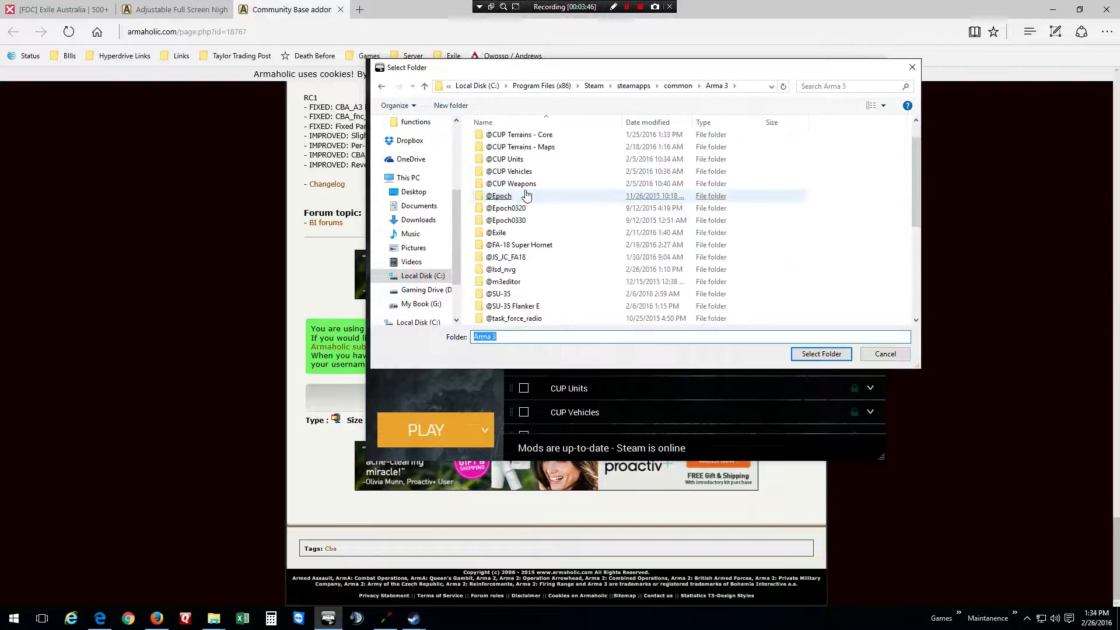
double_click(501, 274)
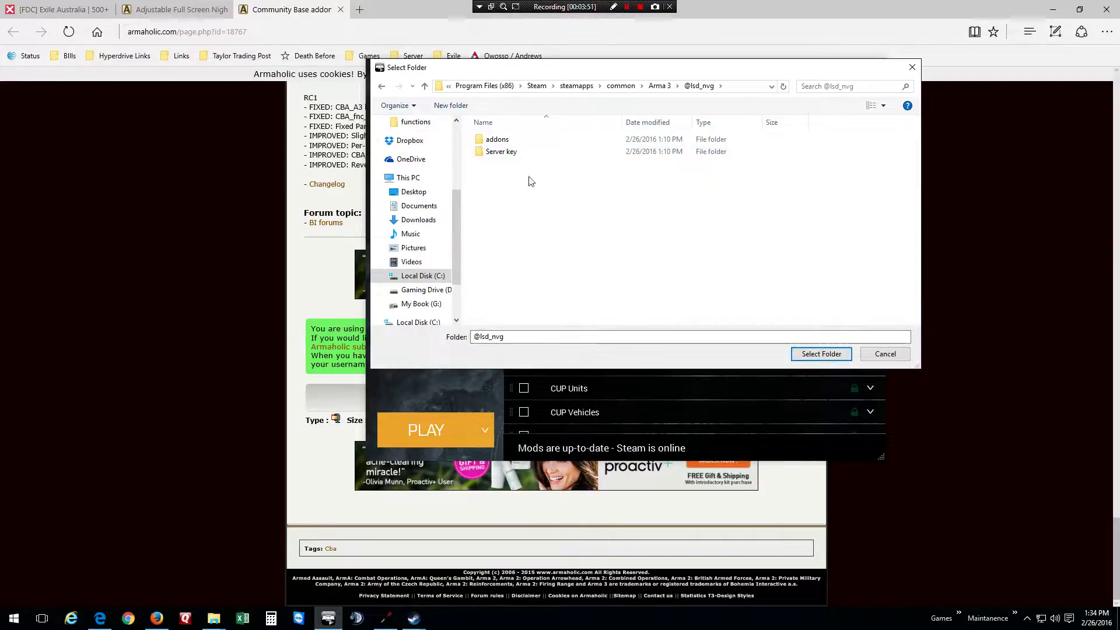
left_click(833, 360)
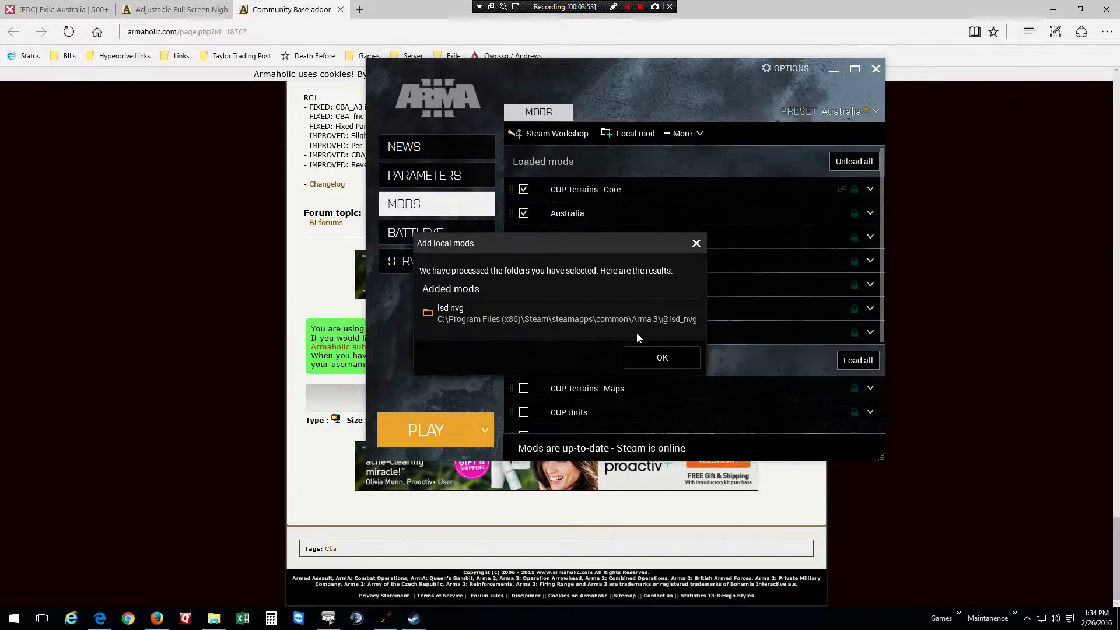
left_click(671, 354)
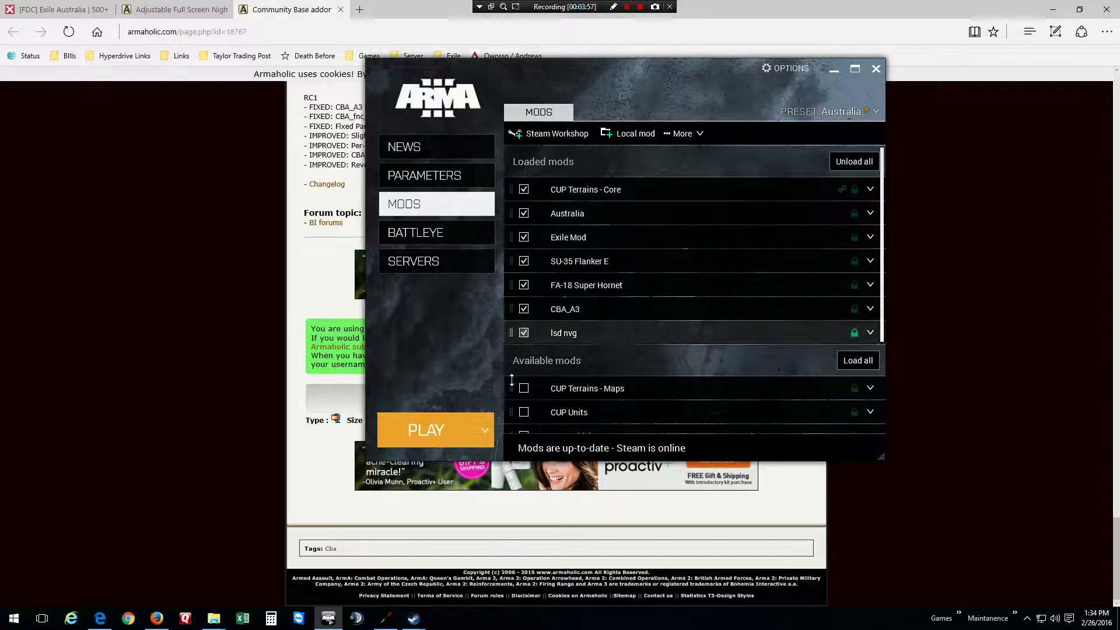
Show the favorite servers, then copy the server address 72.46.139.82:3802 from the Exile Australia forum post in the browser.
left_click(439, 259)
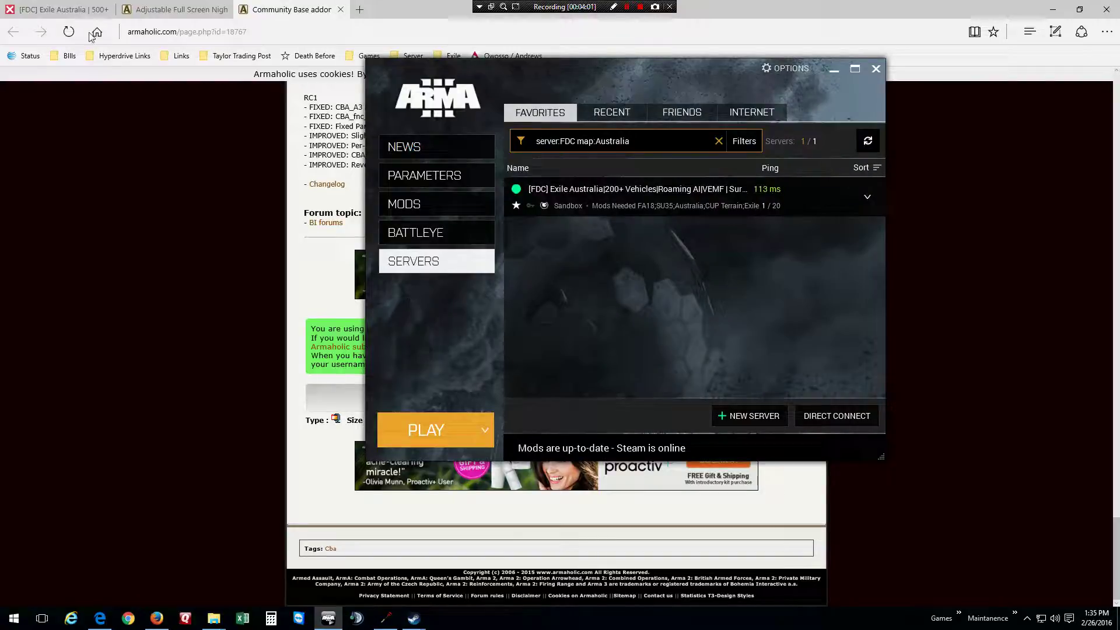
left_click(59, 10)
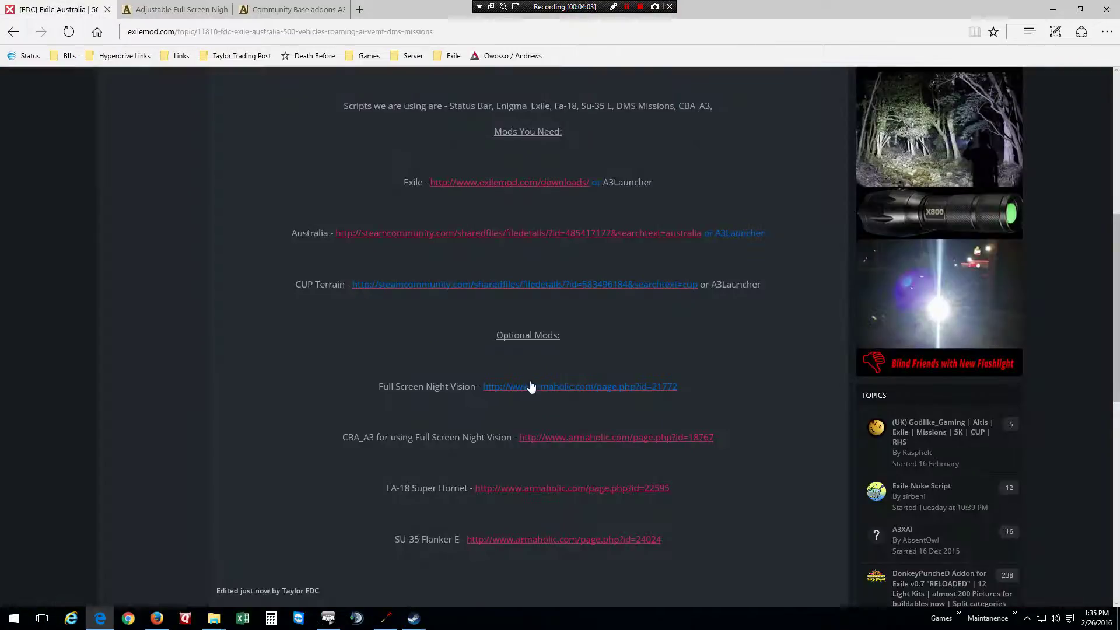
scroll(619, 255, "up", 4)
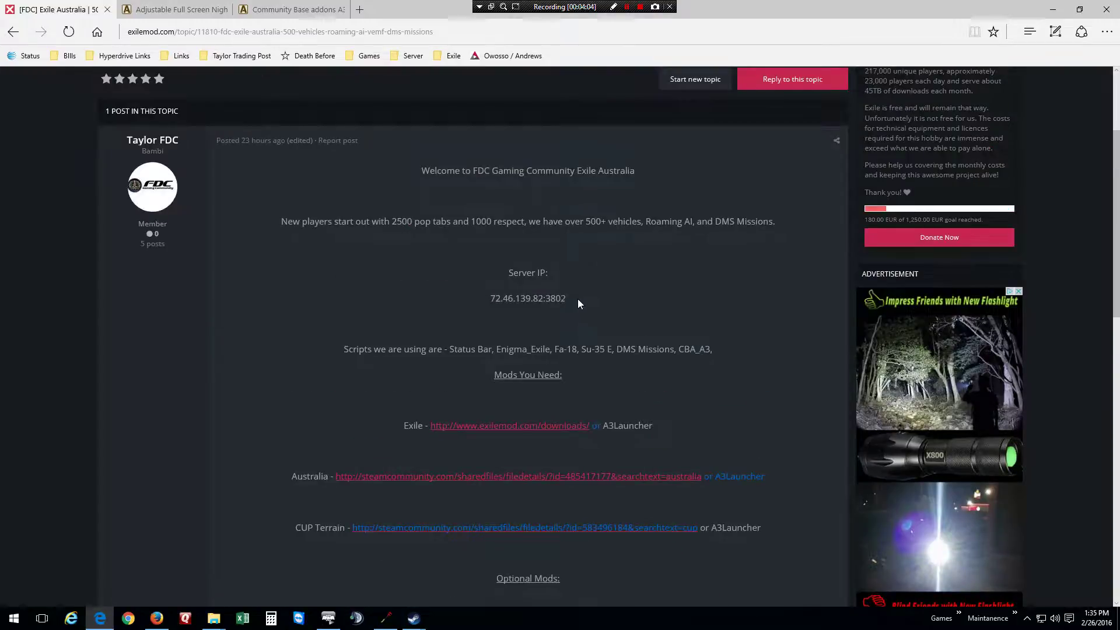
right_click(541, 296)
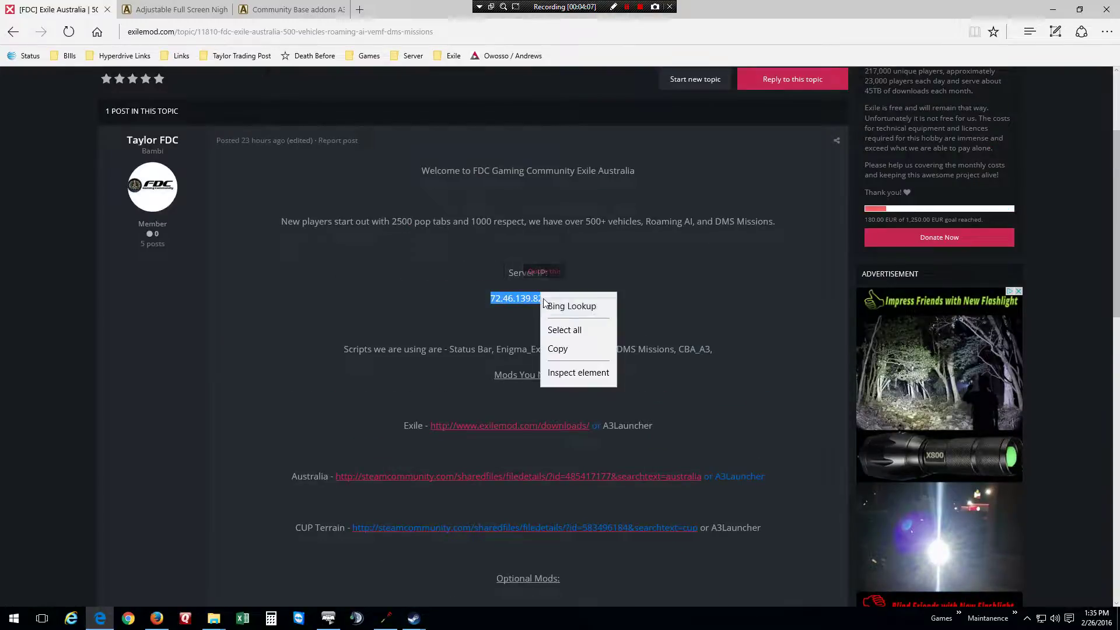
left_click(558, 349)
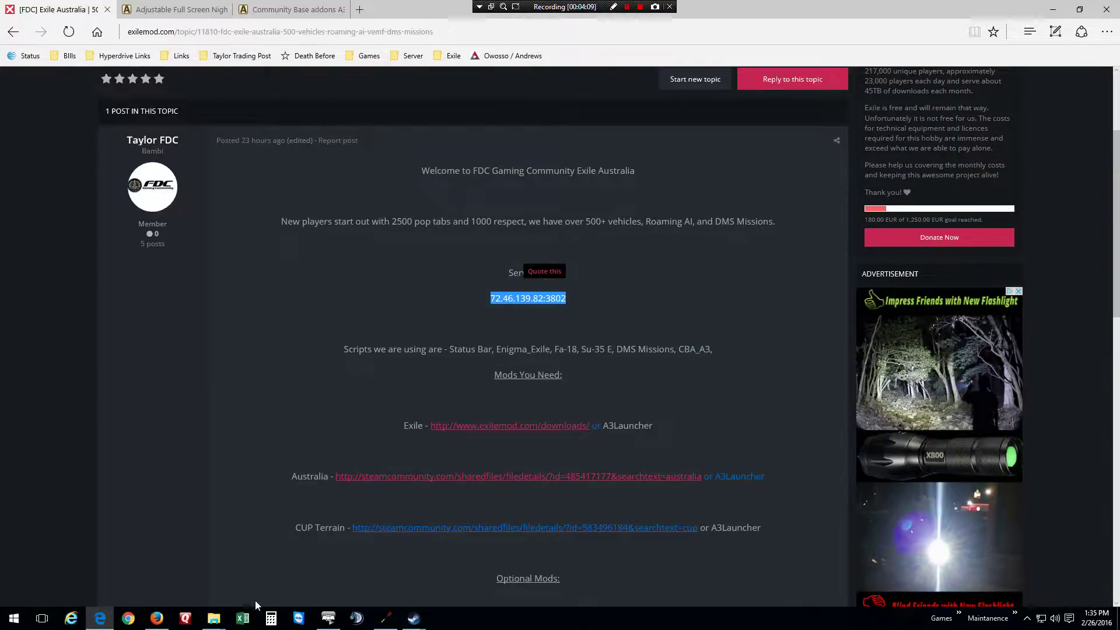
Connect directly to server 72.46.139.82 on port 3802 from the Arma 3 Launcher.
left_click(323, 622)
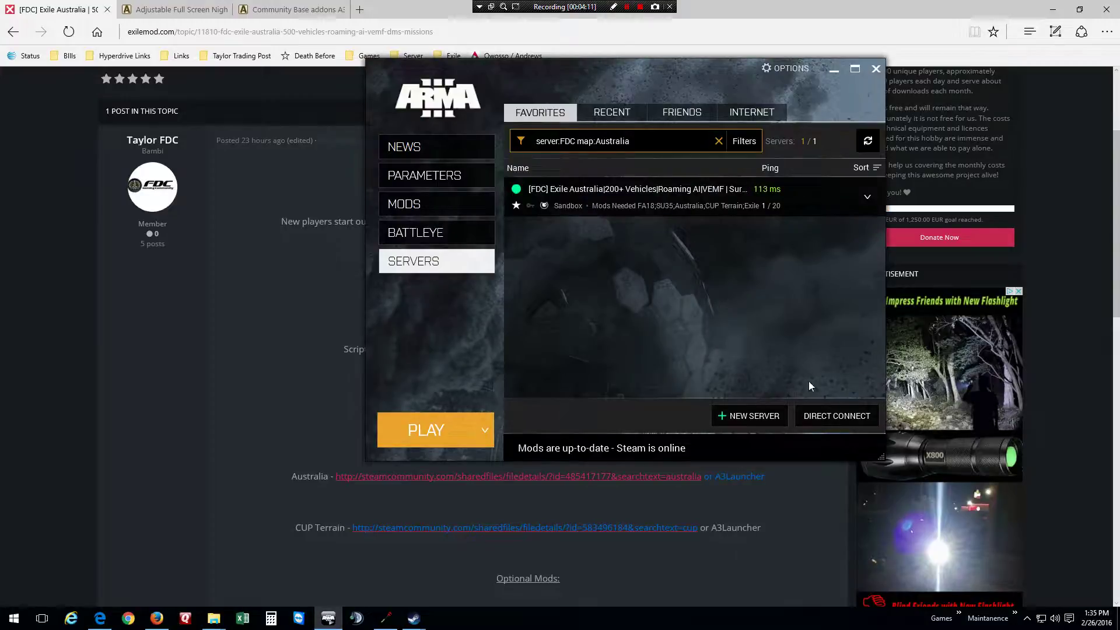
left_click(842, 421)
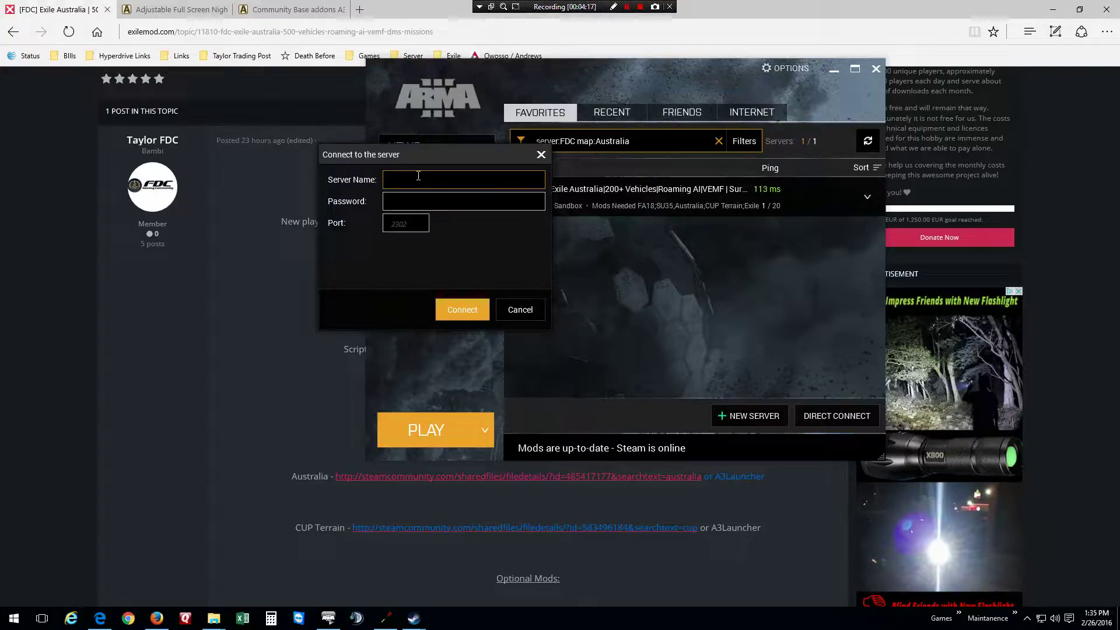
key("ctrl+v")
left_click_drag(461, 180, 439, 183)
key("BackSpace")
left_click(420, 227)
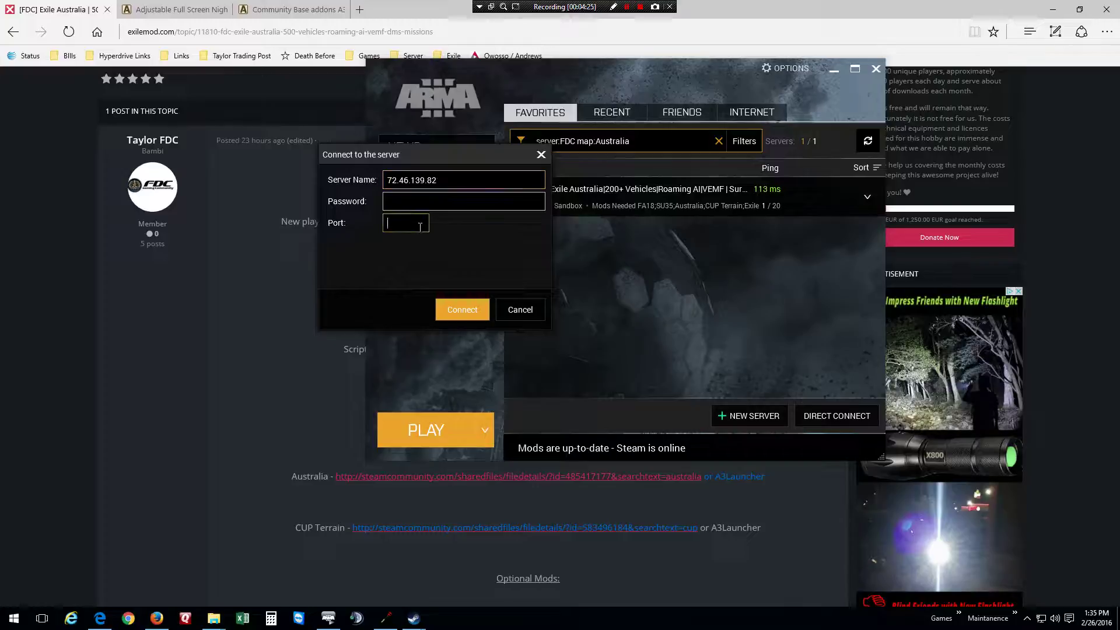
type("3802")
left_click(474, 308)
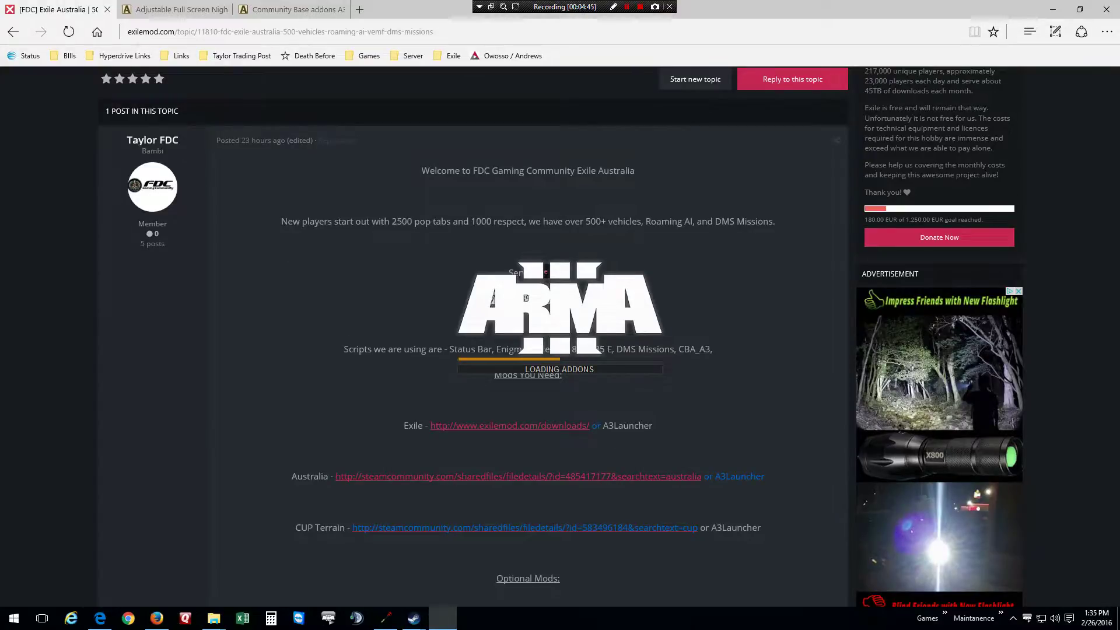
Minimize the server control panel browser, switch to the Arma 3 game and look through the Exile player slots on the role assignment screen.
key("alt+Tab")
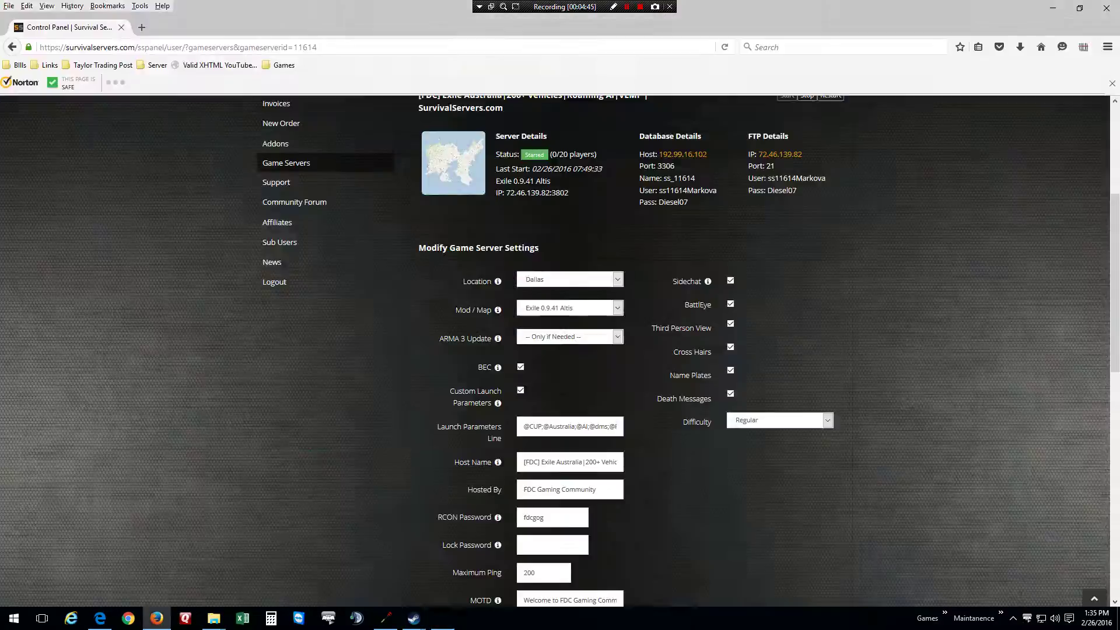
left_click(1050, 7)
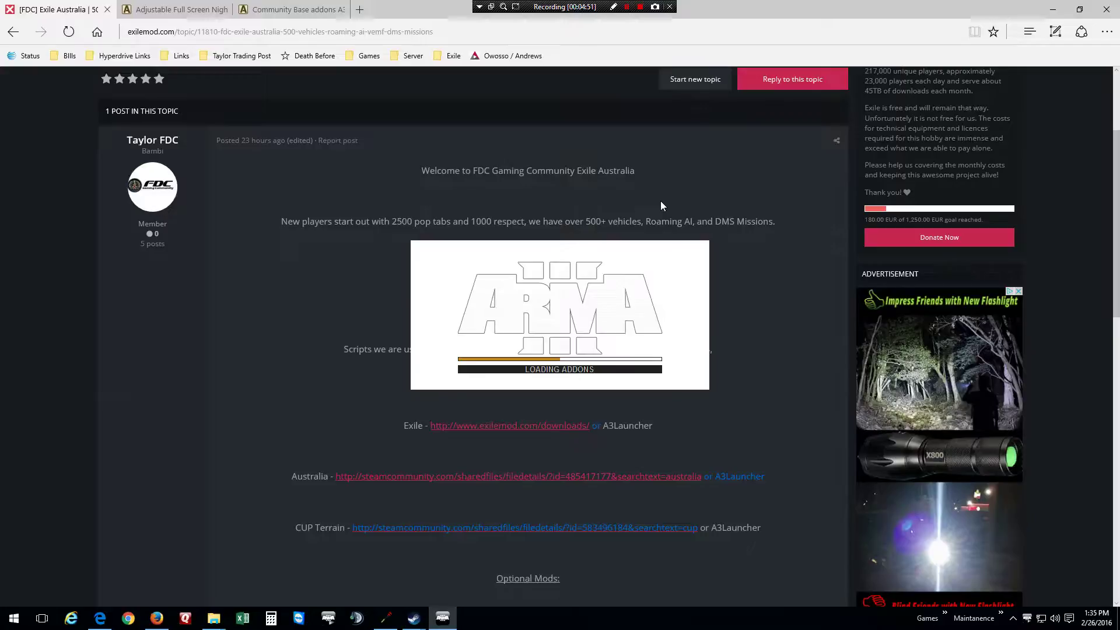
key("alt+Tab")
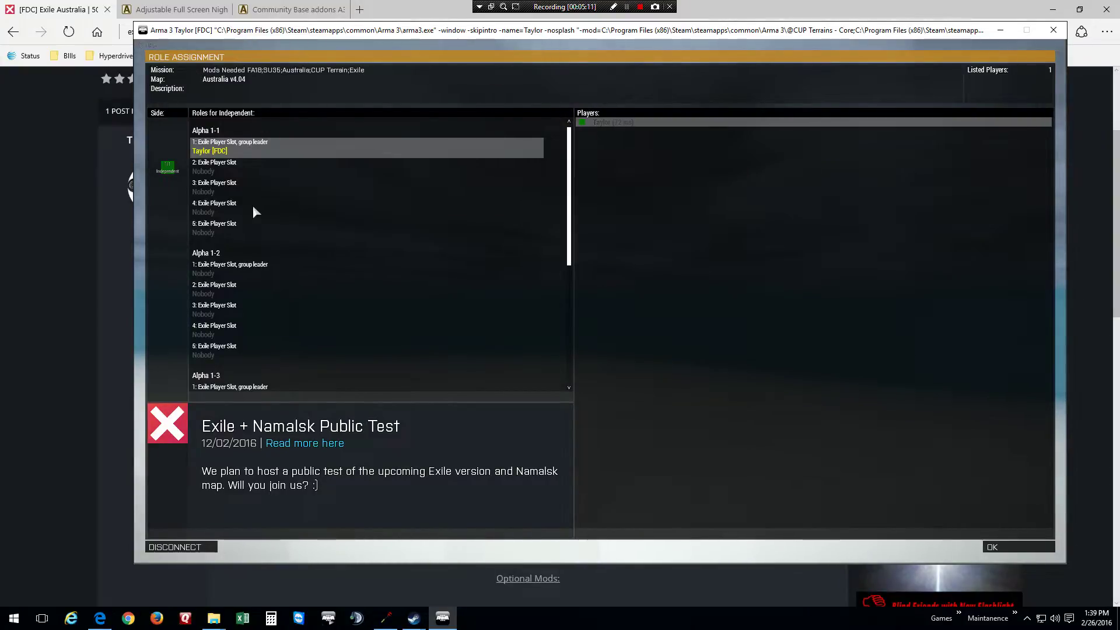
scroll(254, 209, "down", 5)
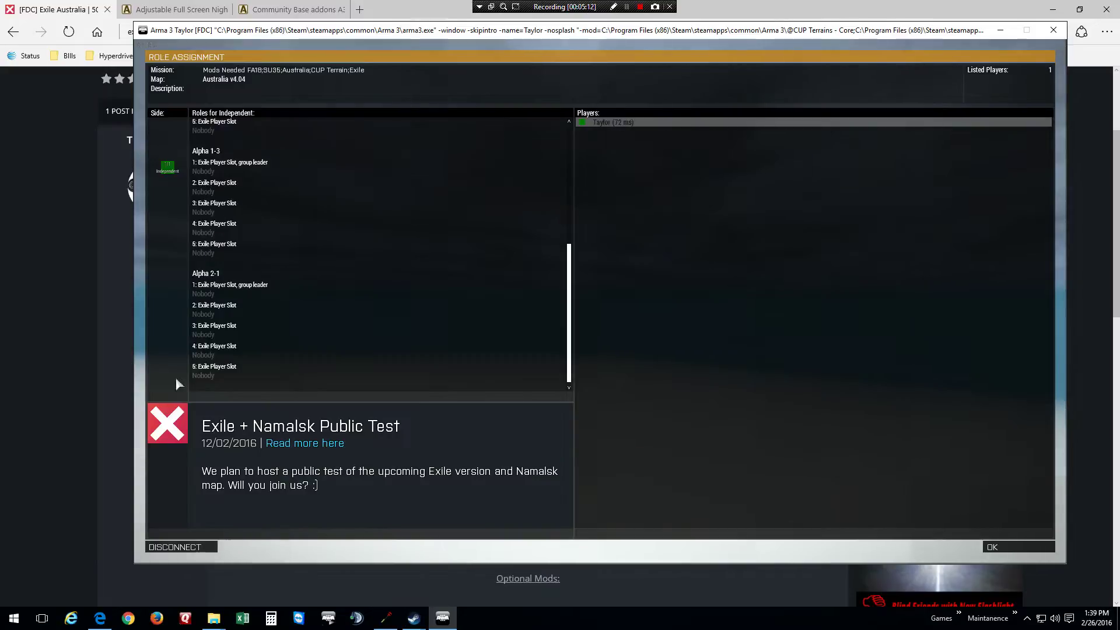
scroll(222, 364, "up", 2)
scroll(221, 364, "up", 2)
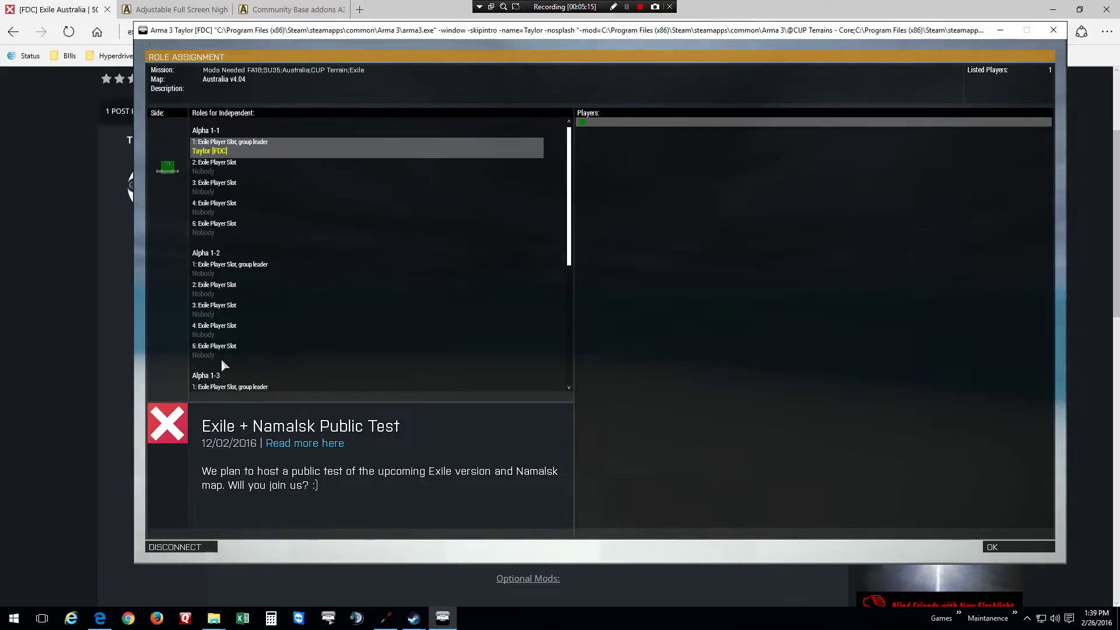